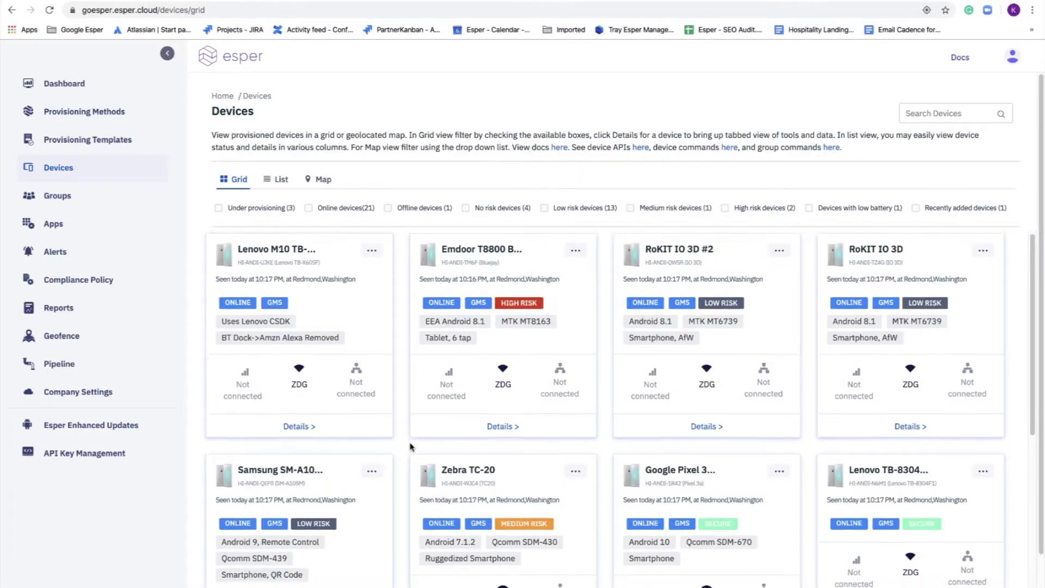
# Step: Open the Provisioning Methods page listing Android for Work, 6 Tap QR, Provisioner Tool and Seamless
pyautogui.scroll(-3, 410, 446)
pyautogui.scroll(-3, 411, 447)
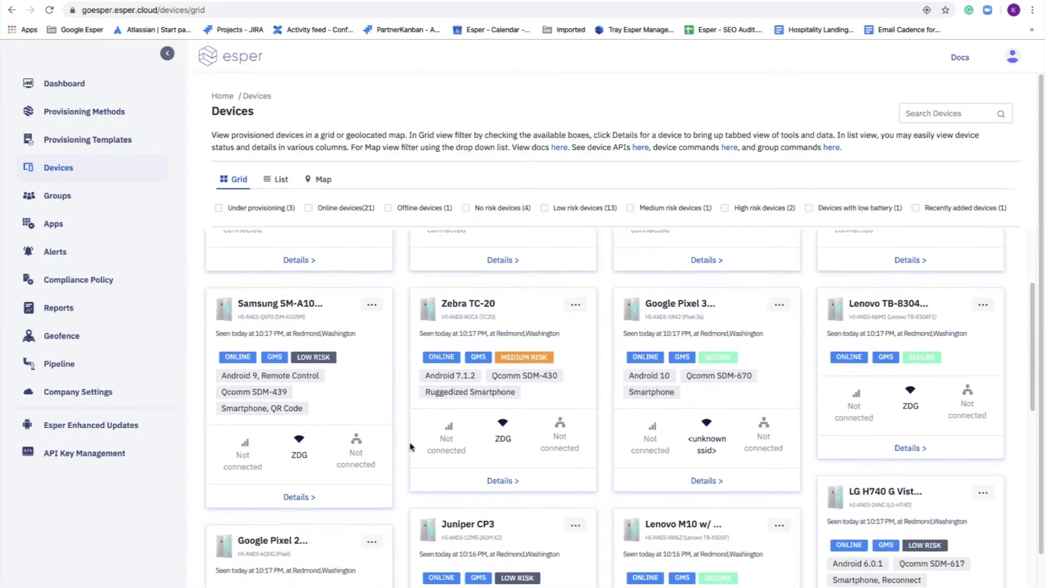
pyautogui.scroll(-3, 411, 447)
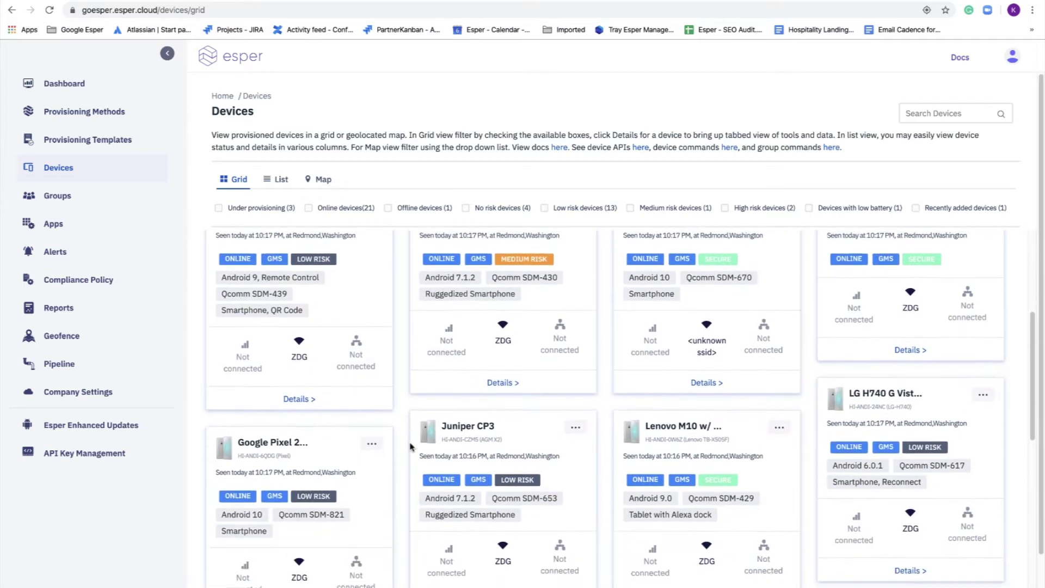
pyautogui.scroll(-3, 411, 446)
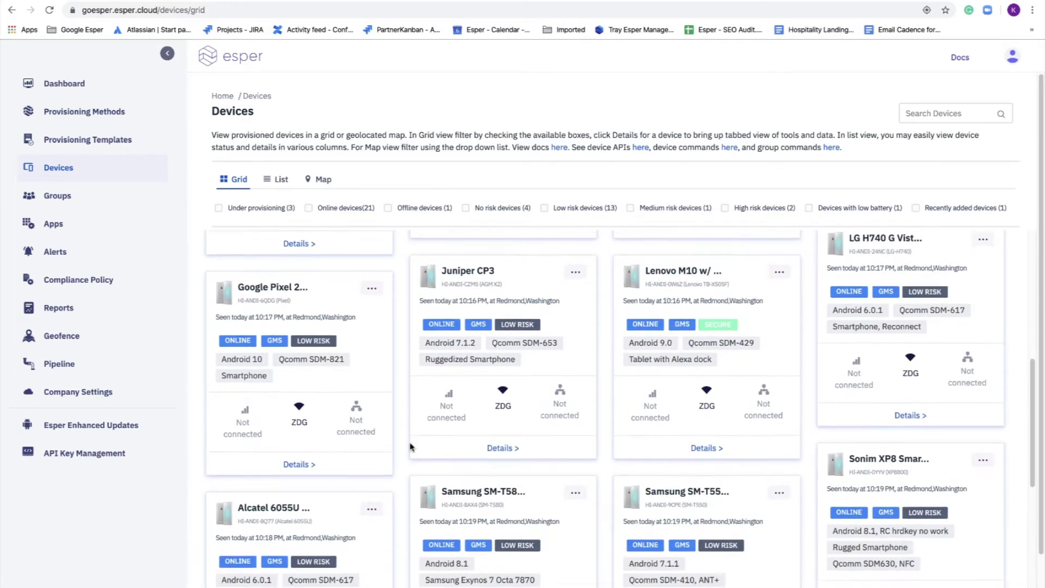
pyautogui.scroll(-3, 411, 446)
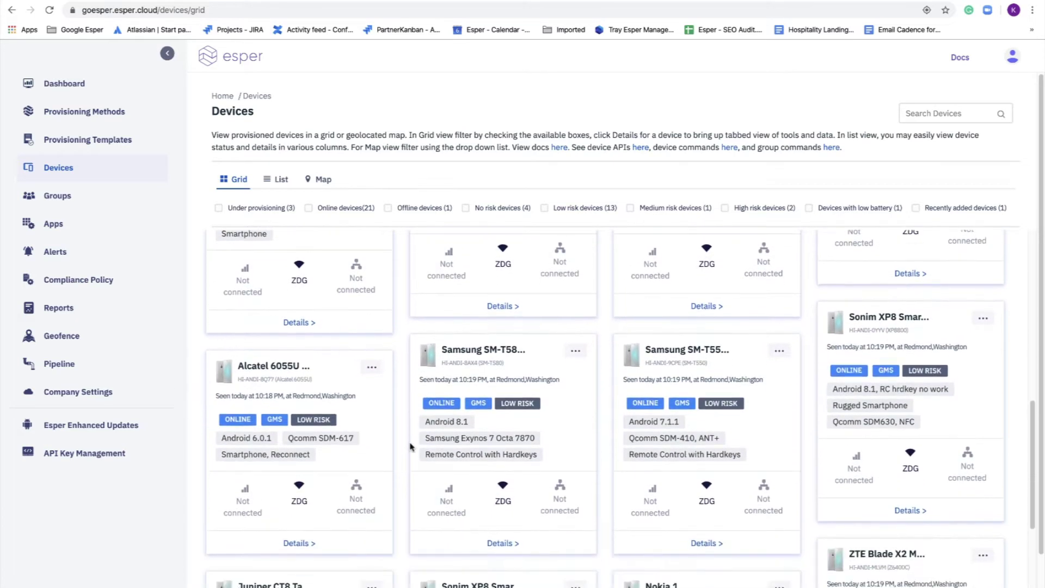
pyautogui.scroll(-3, 411, 448)
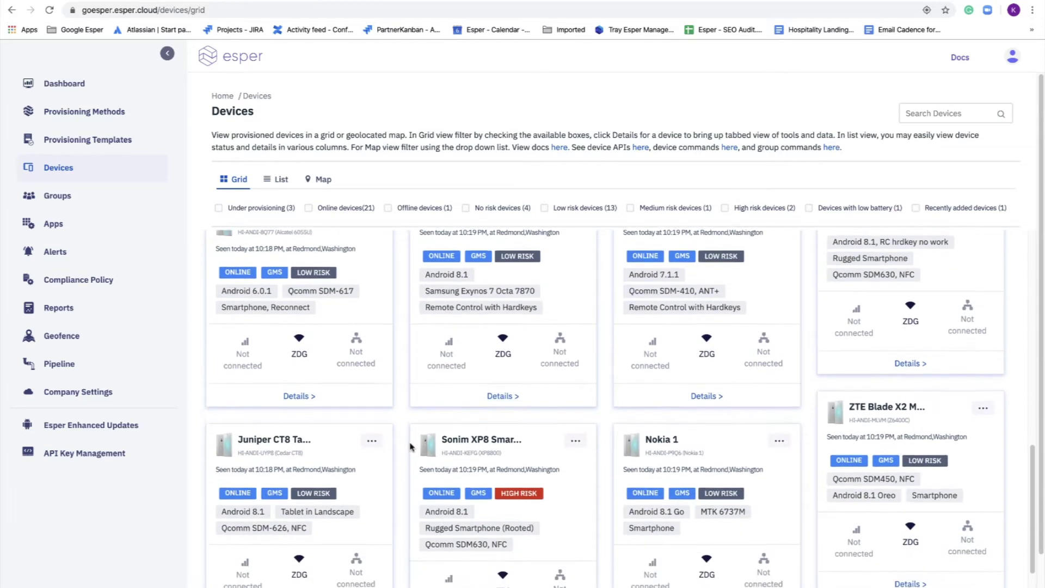
pyautogui.scroll(-2, 411, 446)
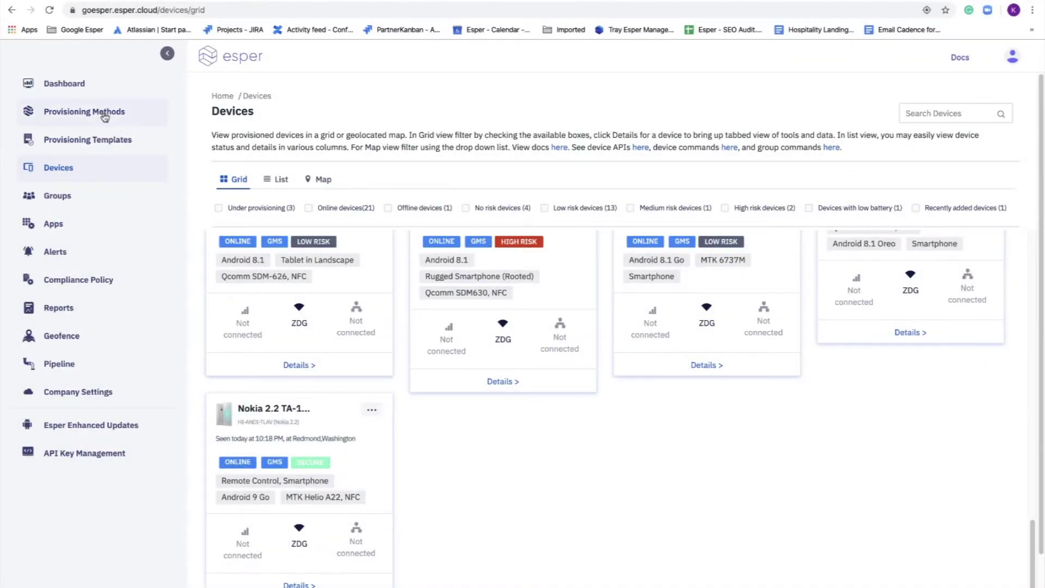
pyautogui.click(90, 112)
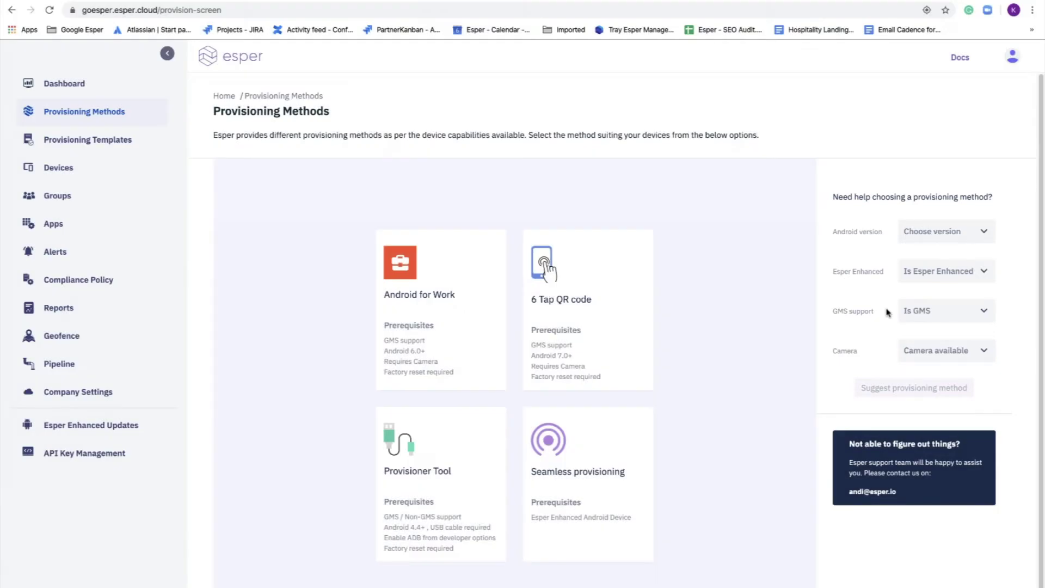
pyautogui.click(974, 232)
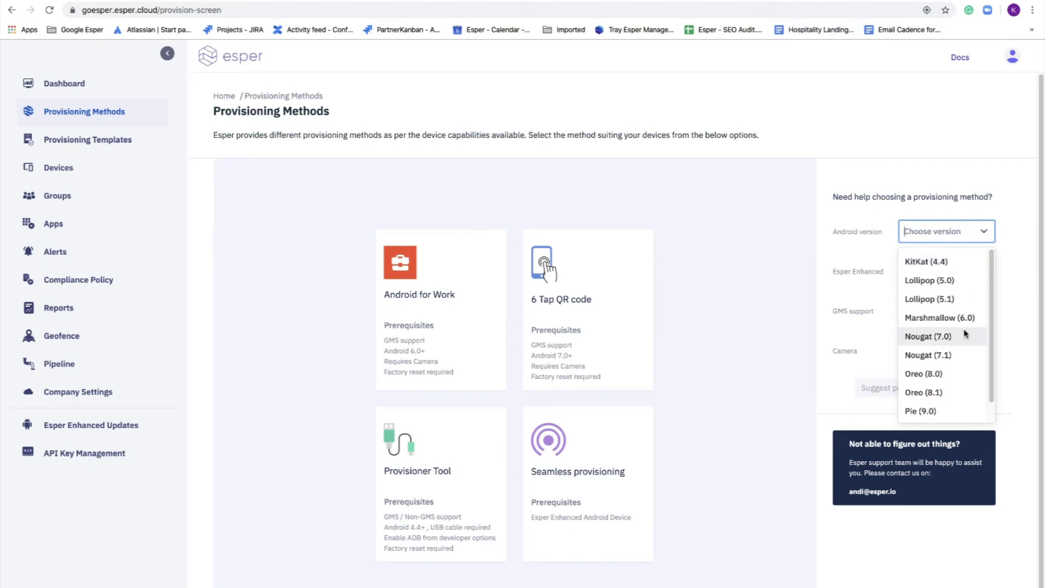
pyautogui.scroll(-1, 948, 410)
pyautogui.click(948, 411)
pyautogui.click(987, 277)
pyautogui.click(962, 320)
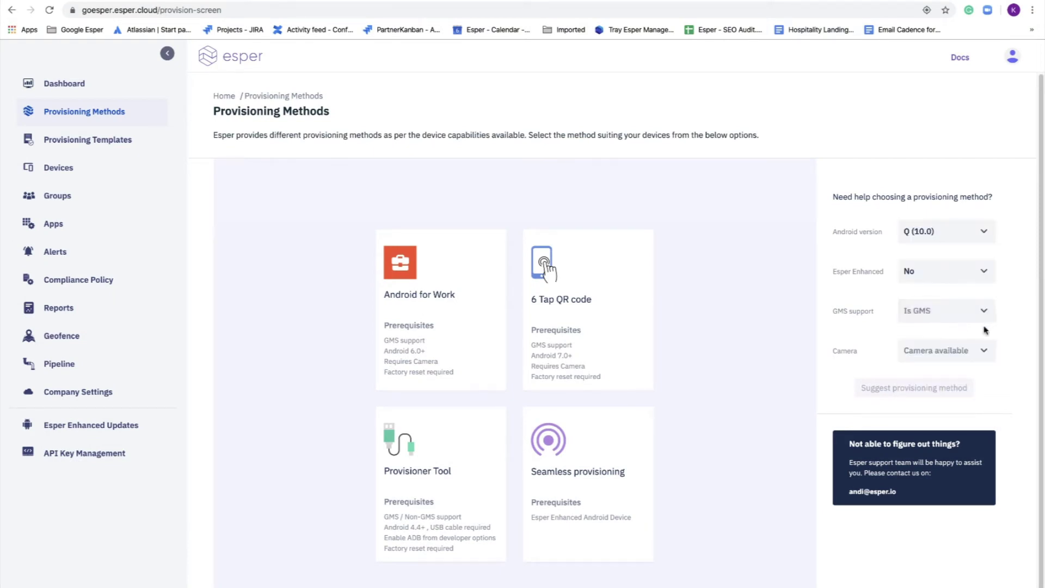
pyautogui.click(984, 311)
pyautogui.click(962, 342)
pyautogui.click(984, 351)
pyautogui.click(942, 382)
pyautogui.click(942, 386)
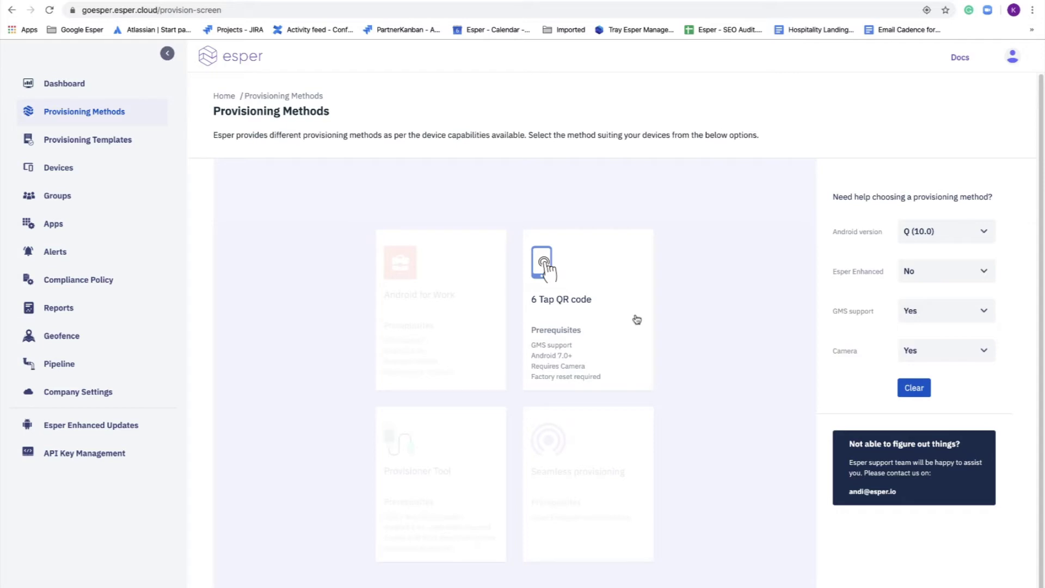
pyautogui.click(925, 392)
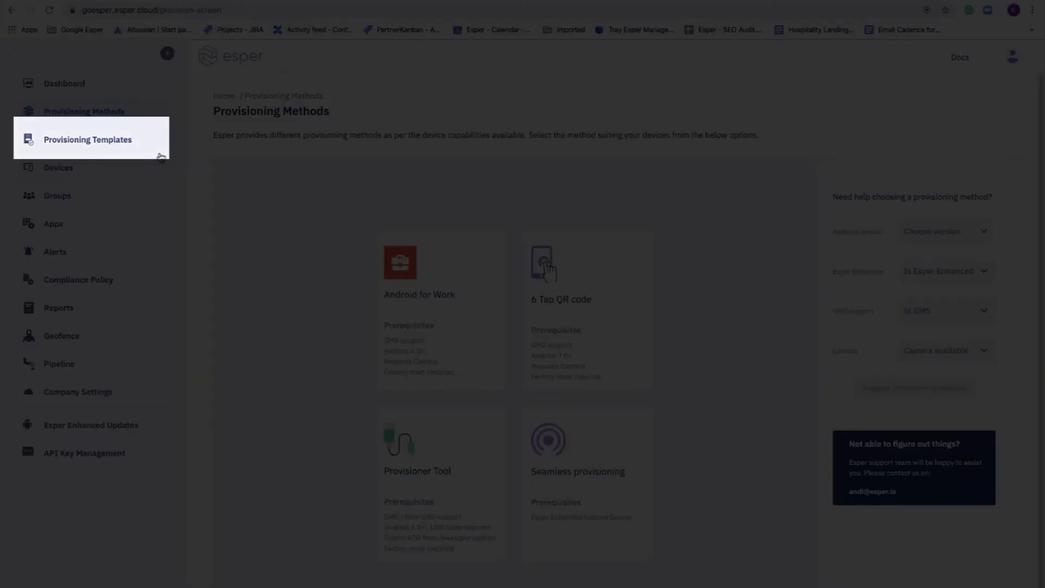
# Step: Go to Provisioning Templates, check an existing template's actions menu, then start a new template
pyautogui.click(120, 146)
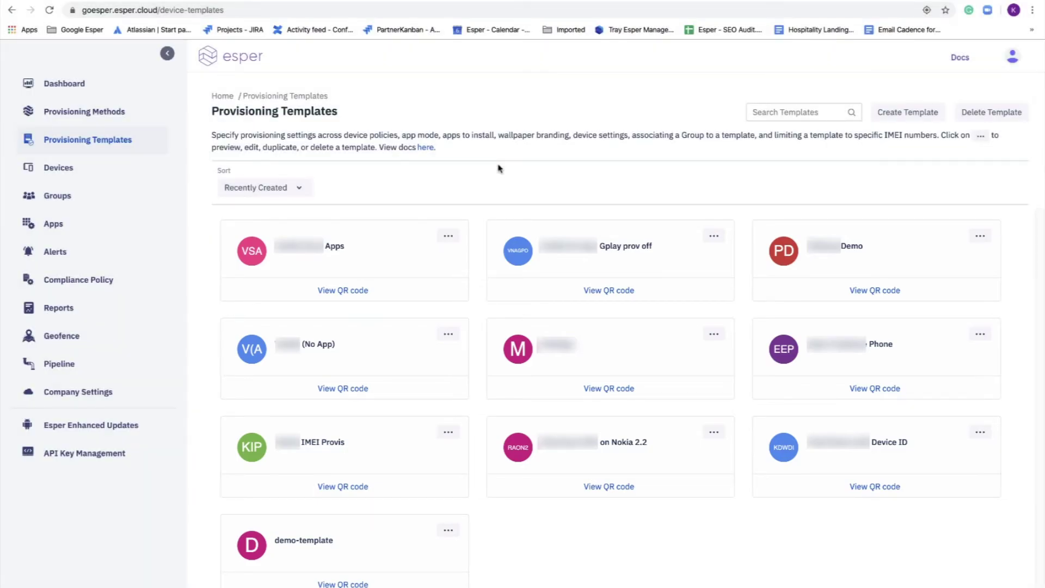
pyautogui.click(456, 237)
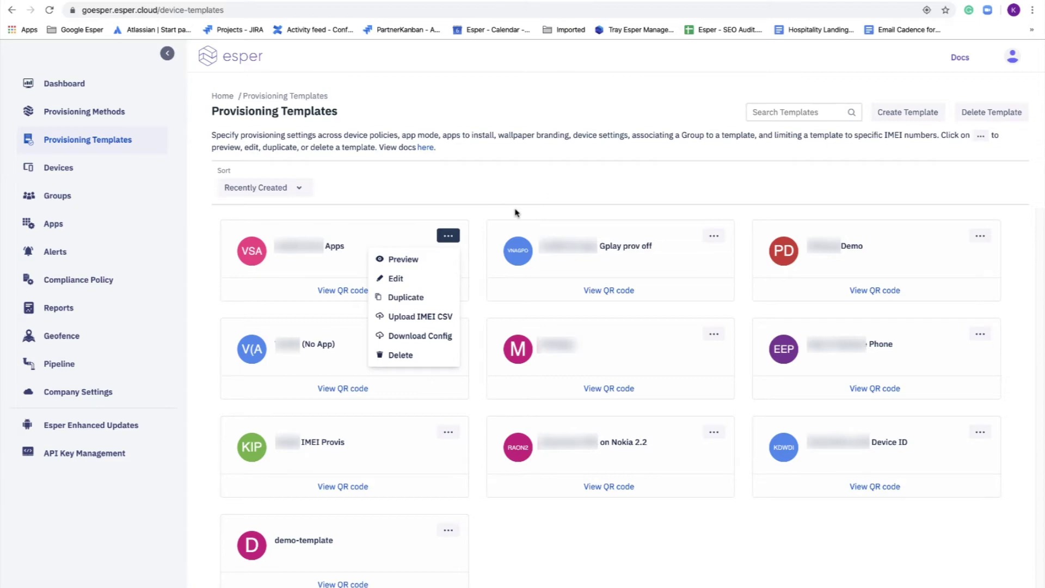
pyautogui.click(516, 213)
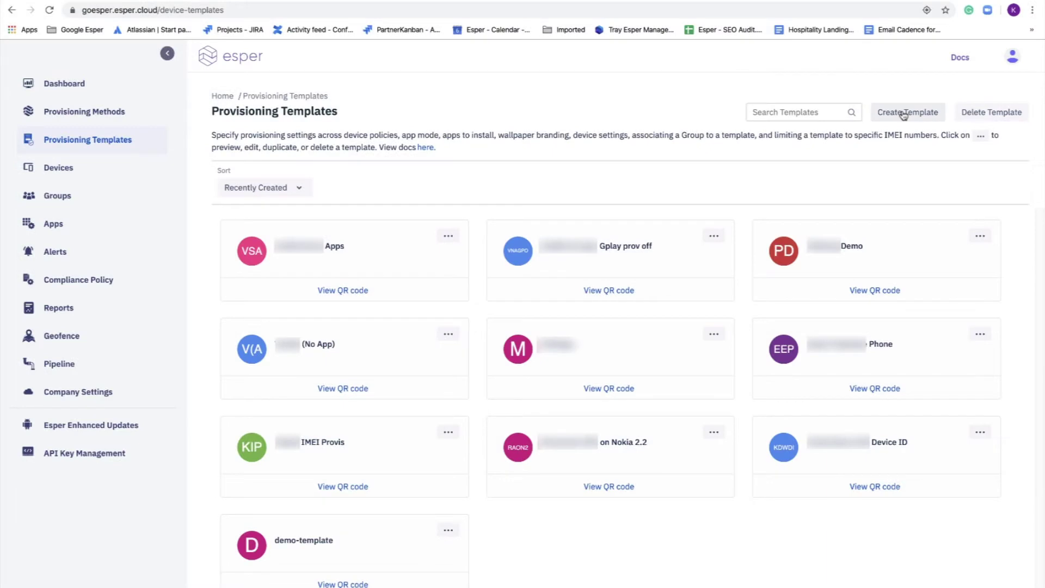
pyautogui.click(904, 113)
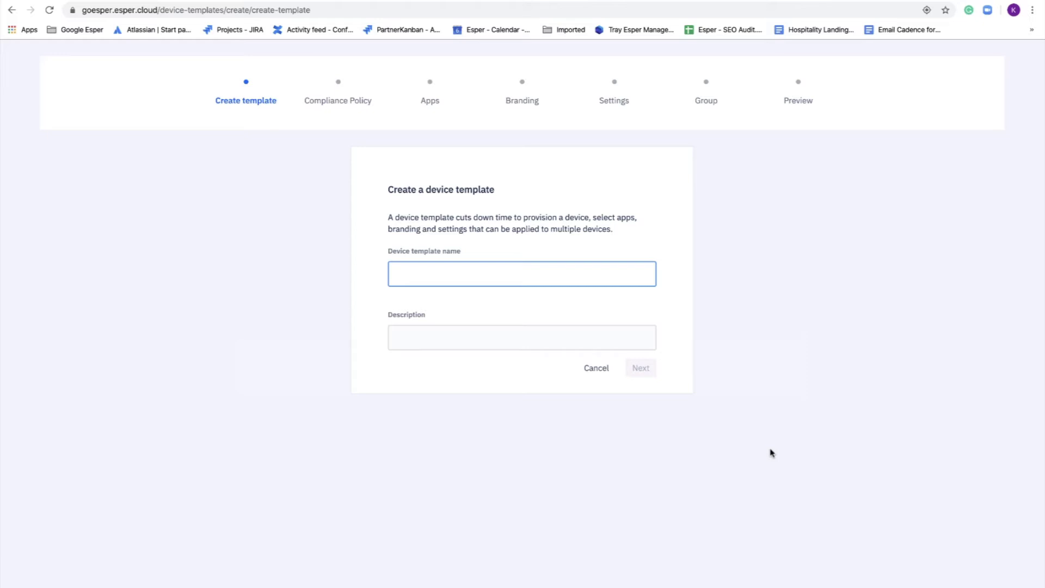
# Step: Name the device template 'Big Customer Order' and continue to Compliance Policy
pyautogui.write('Big Customer Order')
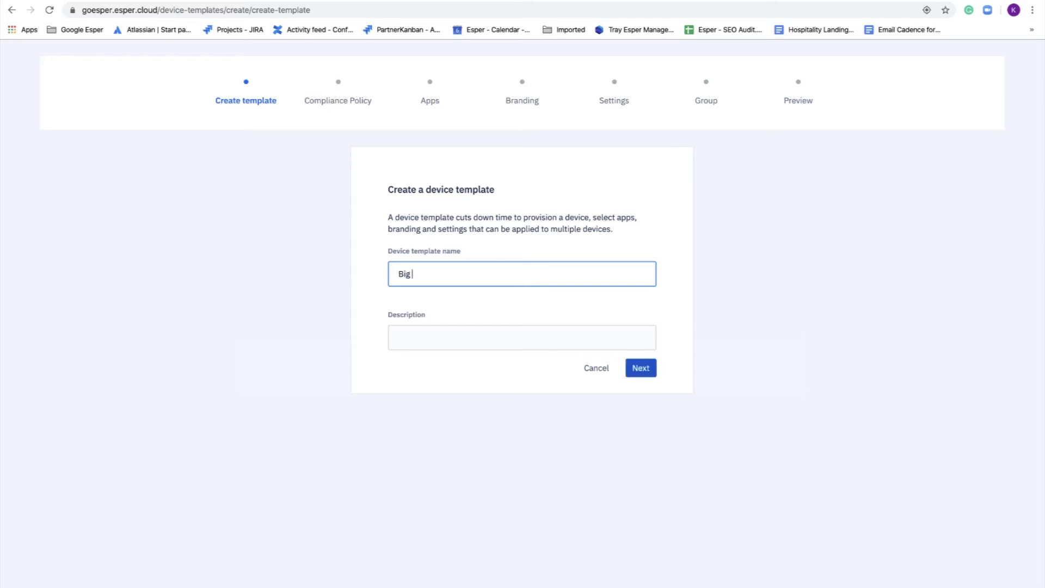
pyautogui.click(648, 366)
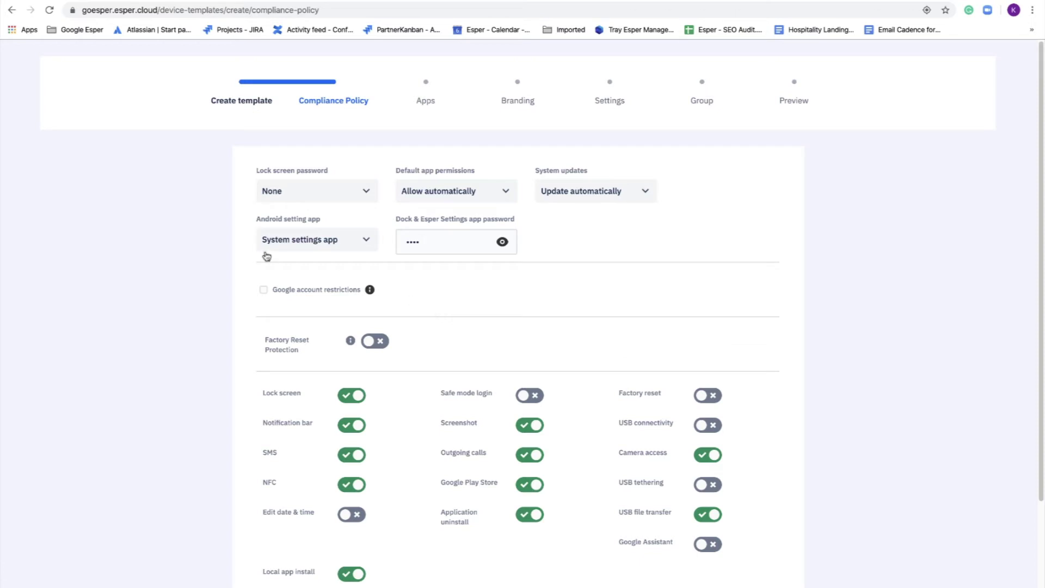
# Step: Keep password None, automatic app permissions, automatic system updates and System settings app
pyautogui.click(366, 196)
pyautogui.click(366, 195)
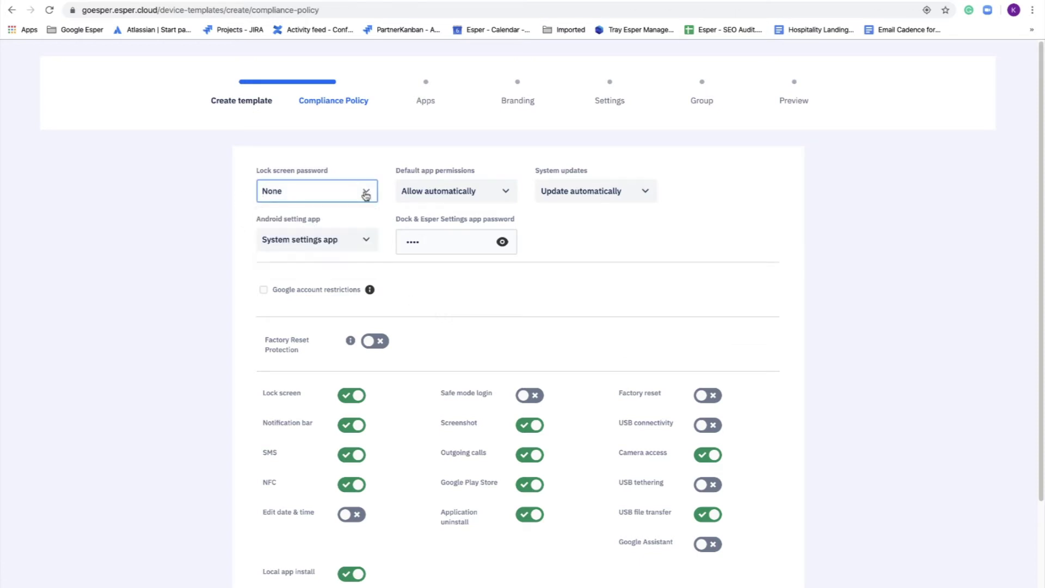
pyautogui.click(506, 197)
pyautogui.click(506, 197)
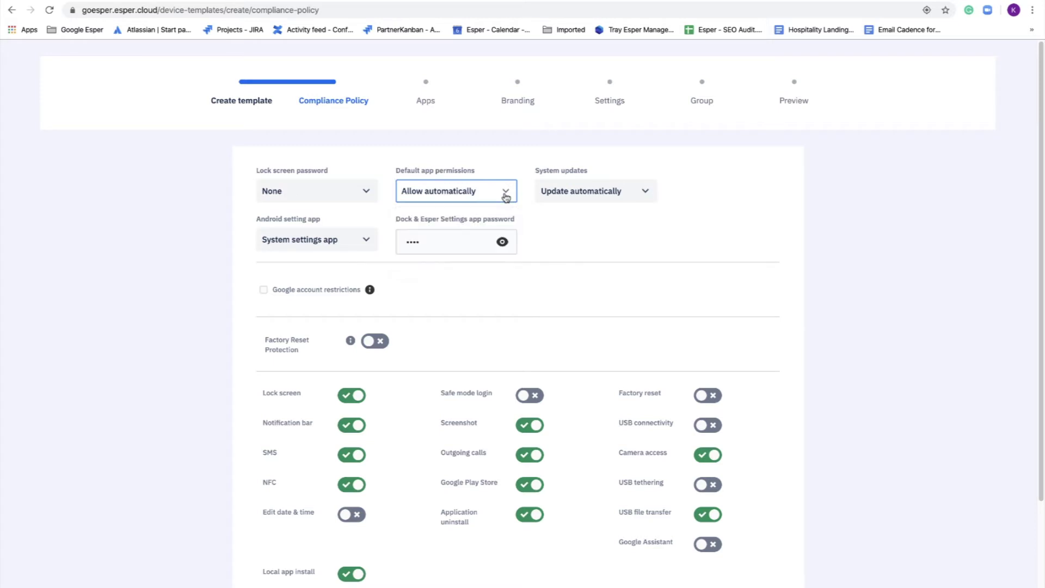
pyautogui.click(646, 193)
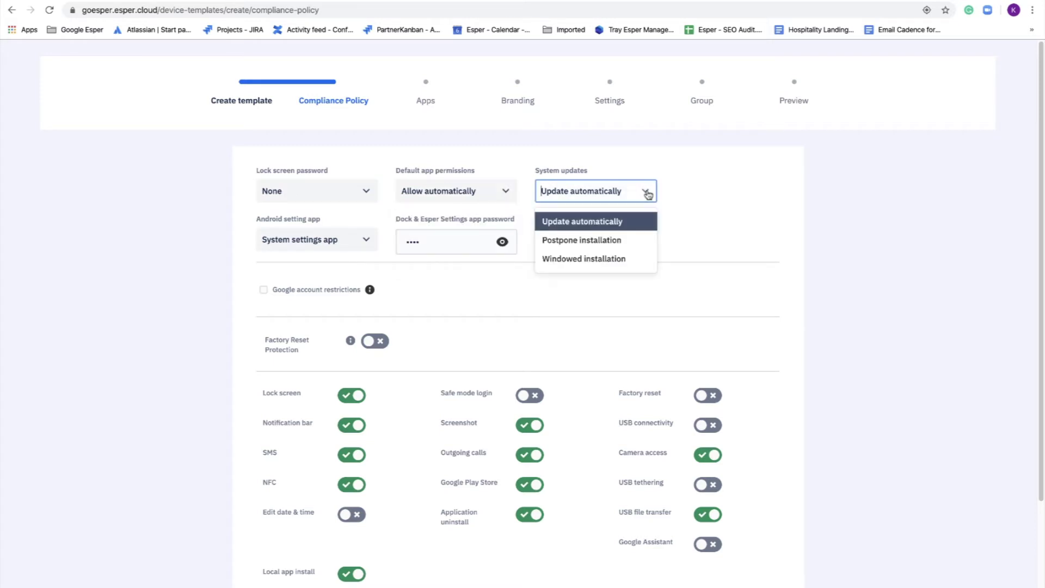
pyautogui.click(648, 194)
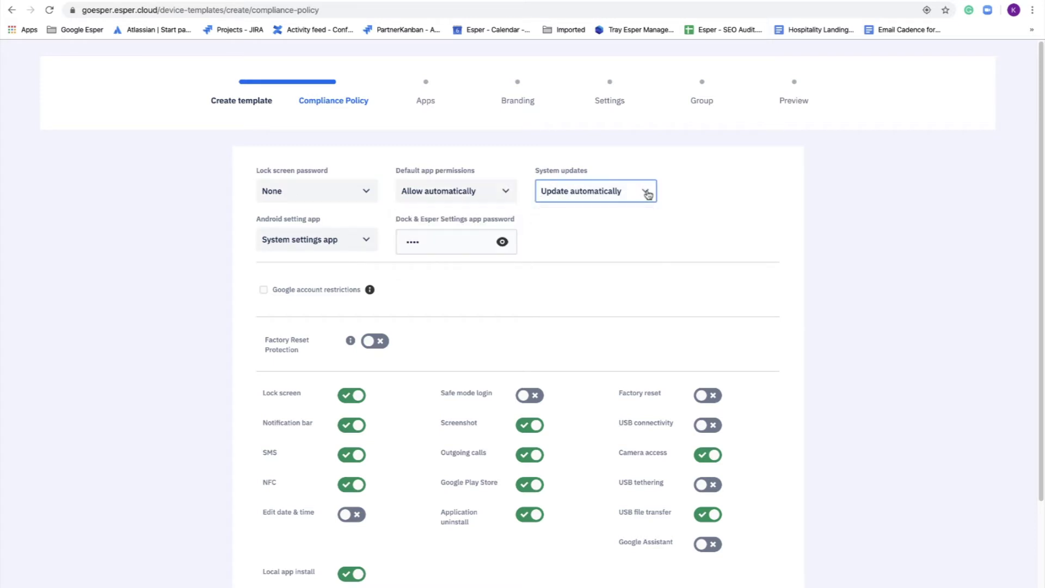
pyautogui.click(373, 241)
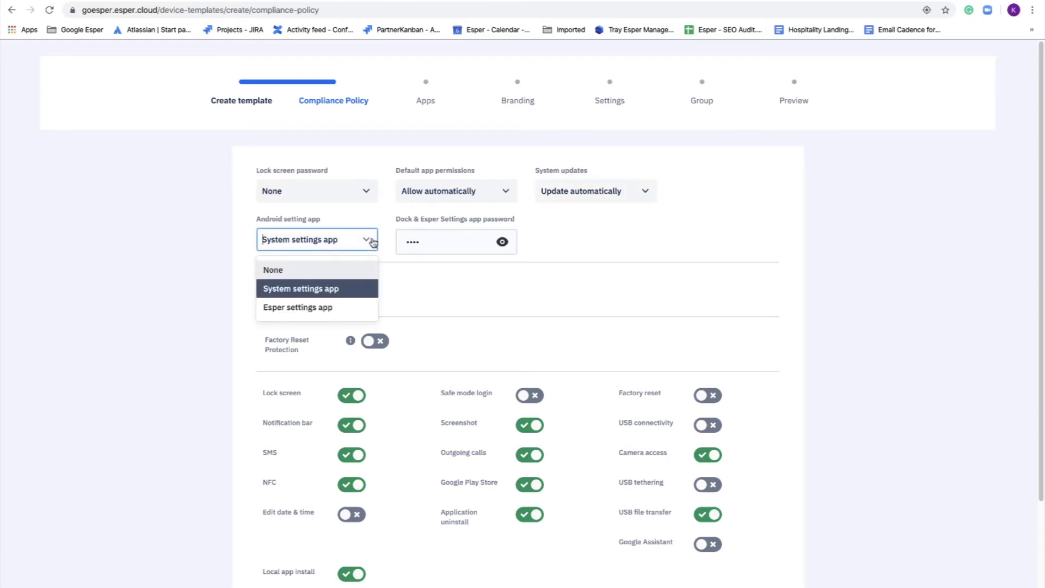
pyautogui.click(372, 241)
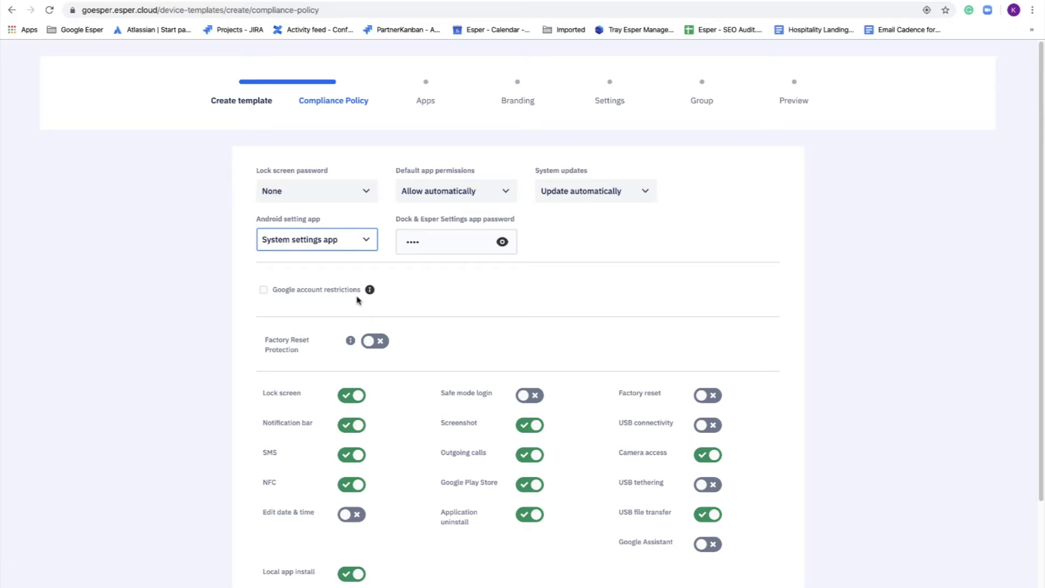
# Step: Enable 'Restrict incoming/outgoing calls using customised dialer' in the compliance policy
pyautogui.moveTo(370, 292)
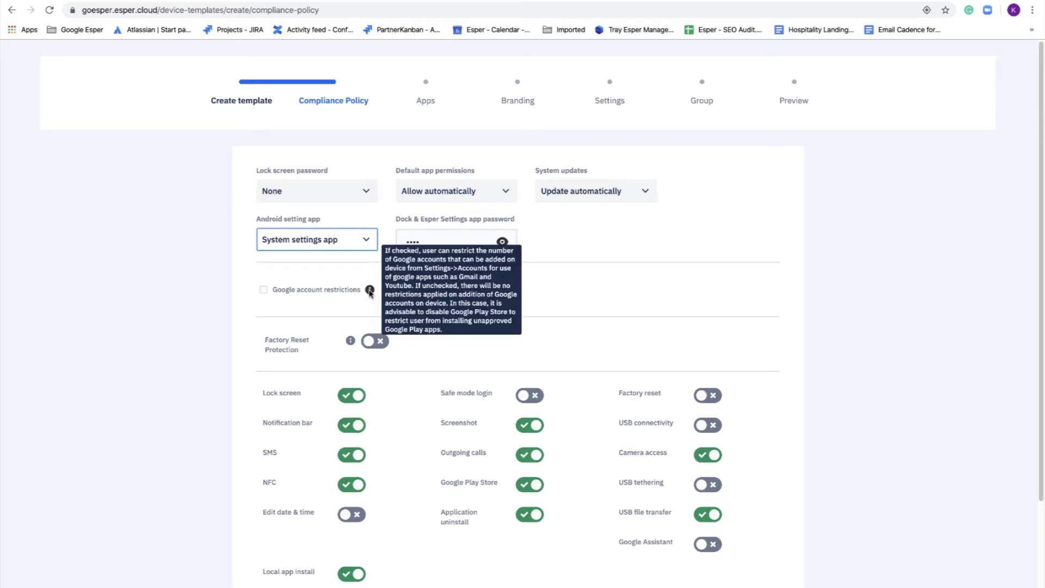
pyautogui.scroll(-2, 223, 349)
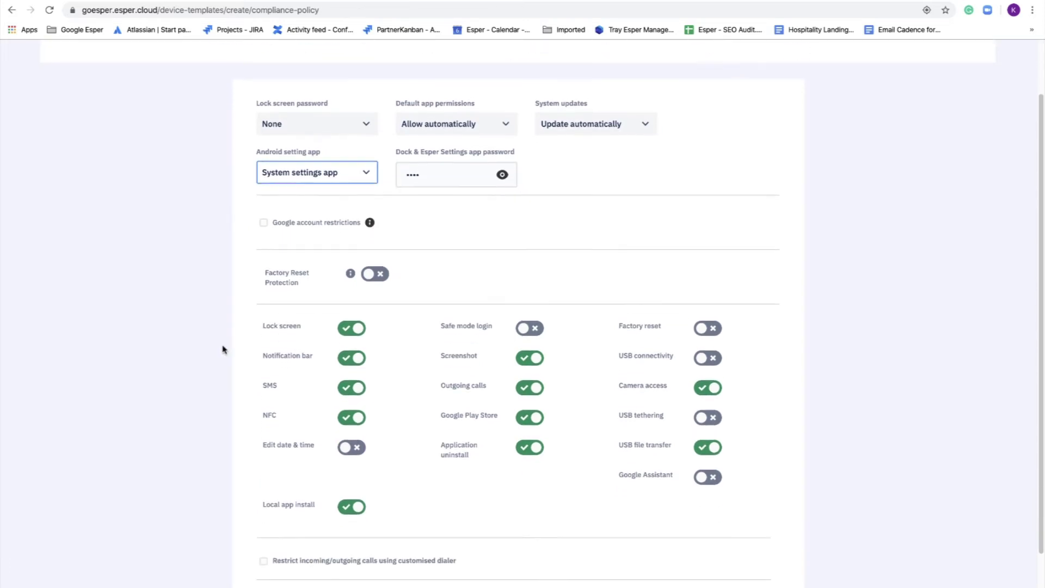
pyautogui.scroll(-1, 223, 350)
pyautogui.moveTo(351, 259)
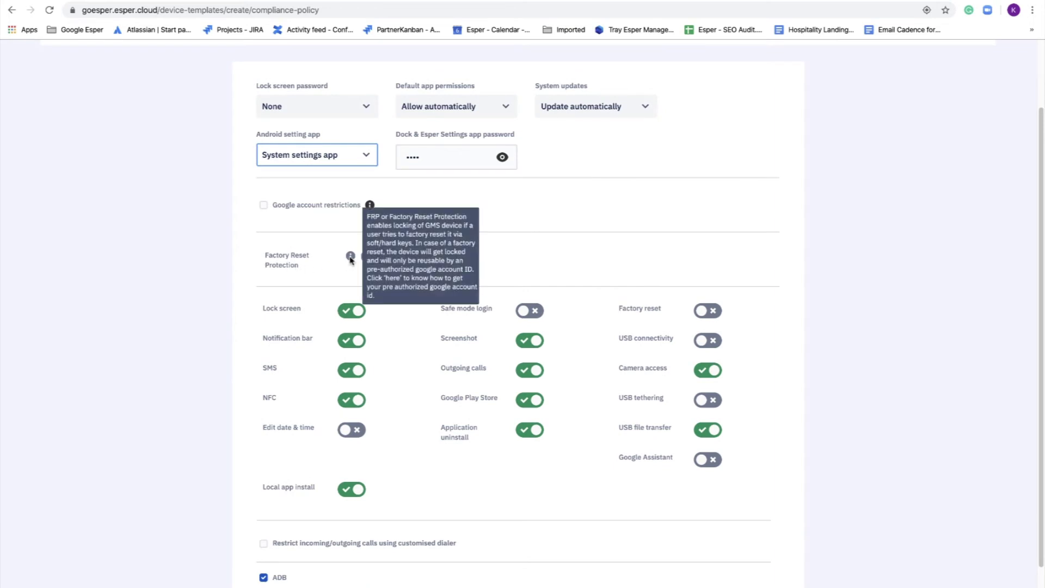
pyautogui.click(157, 338)
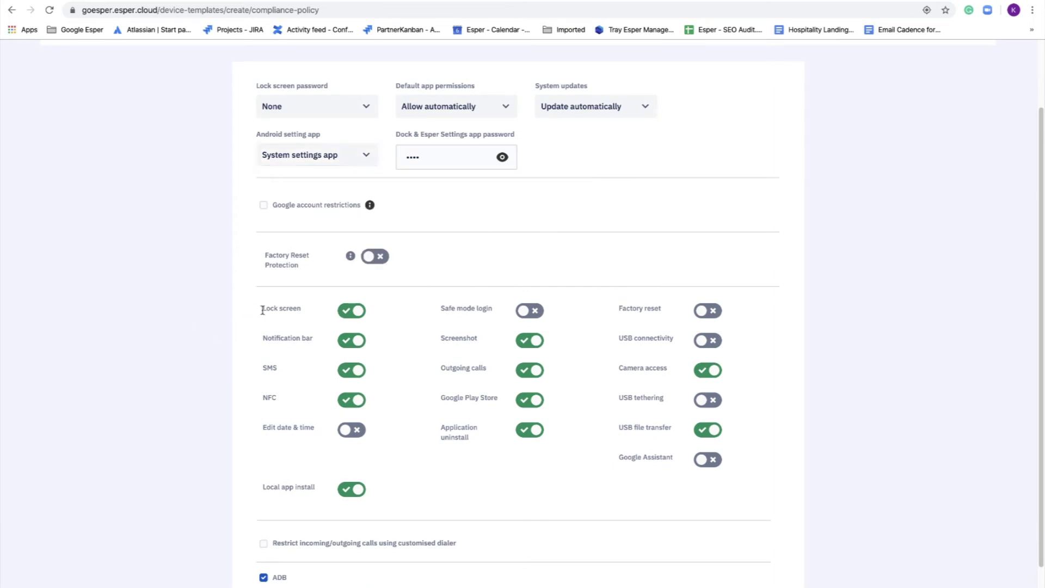
pyautogui.moveTo(275, 308)
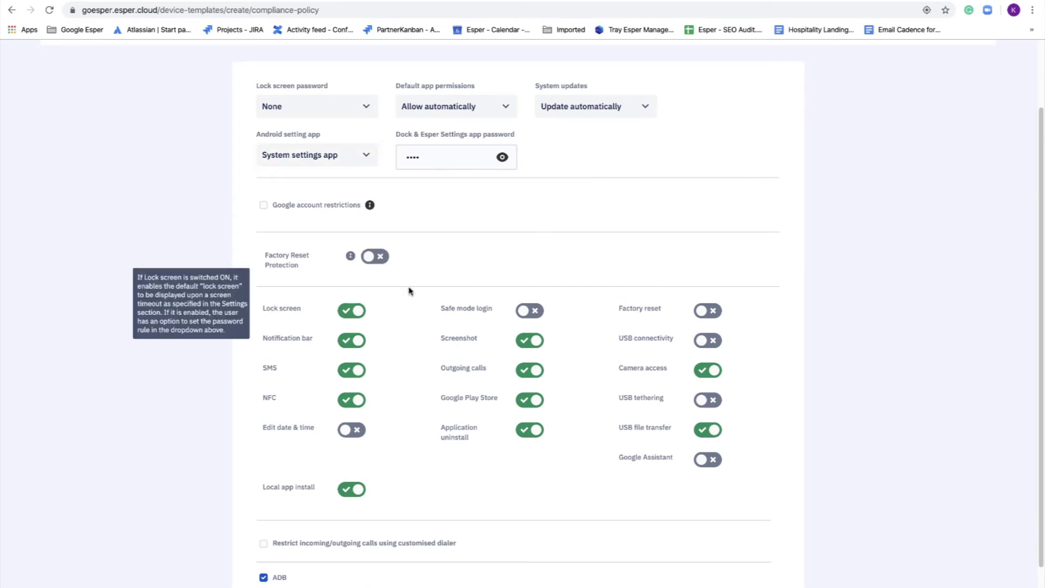
pyautogui.moveTo(383, 378)
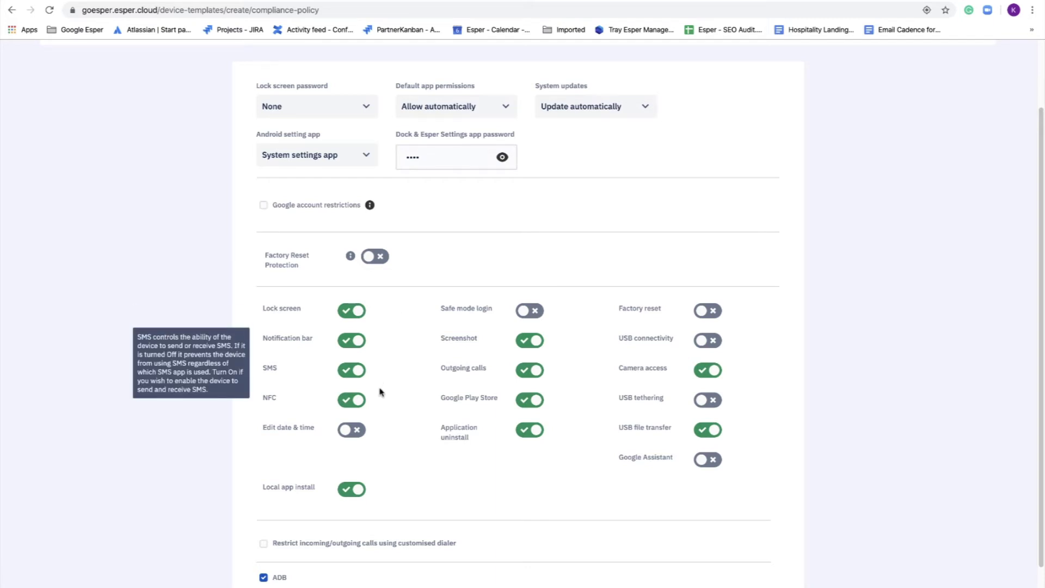
pyautogui.moveTo(372, 432)
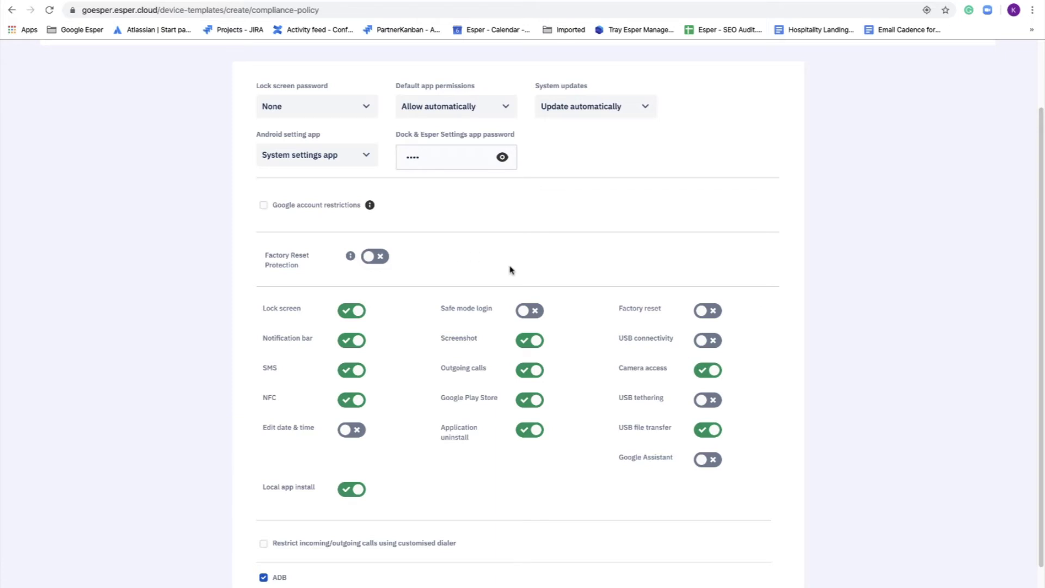
pyautogui.moveTo(550, 342)
pyautogui.moveTo(731, 368)
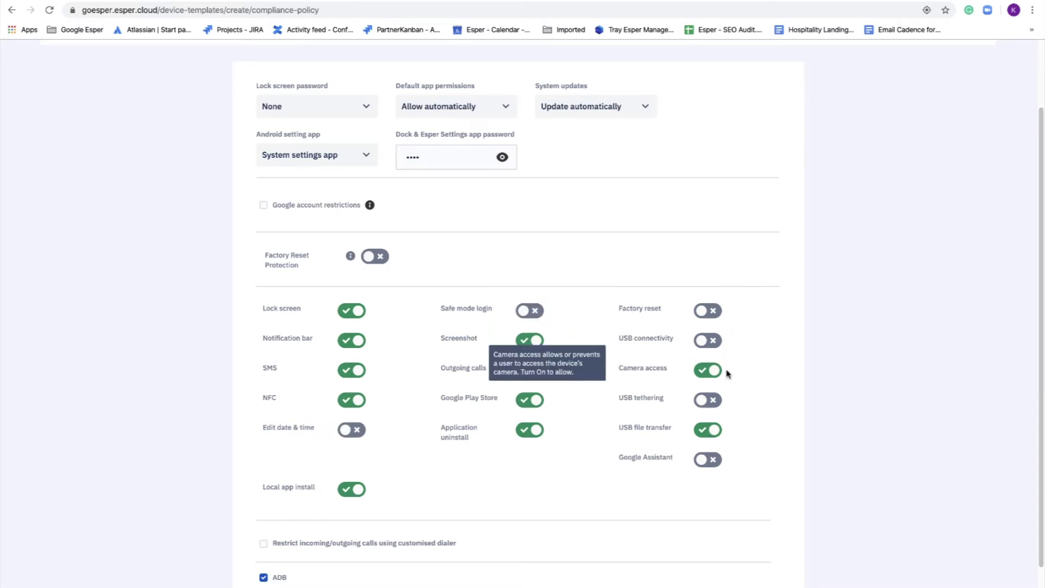
pyautogui.moveTo(731, 460)
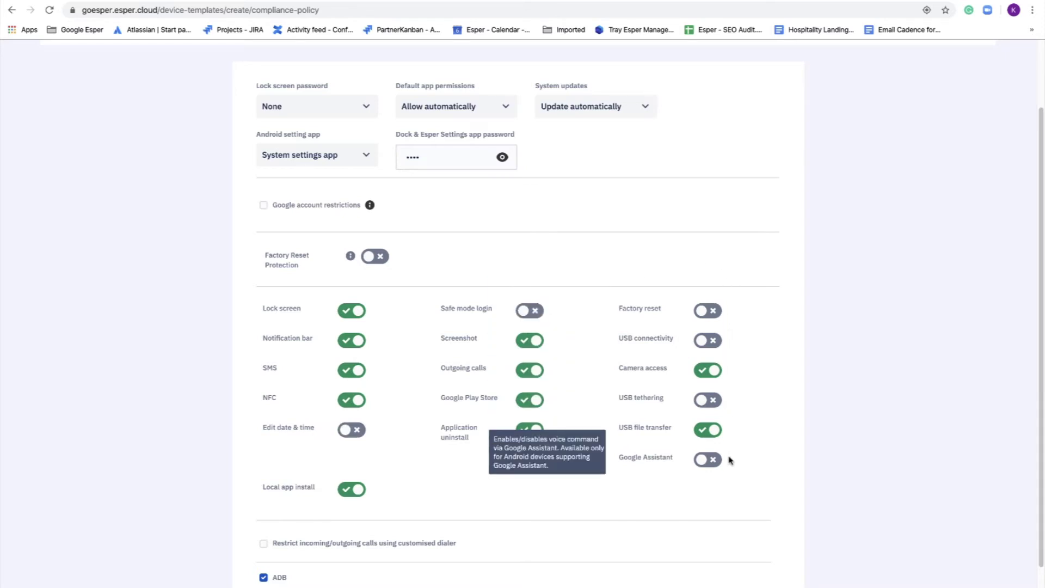
pyautogui.moveTo(381, 490)
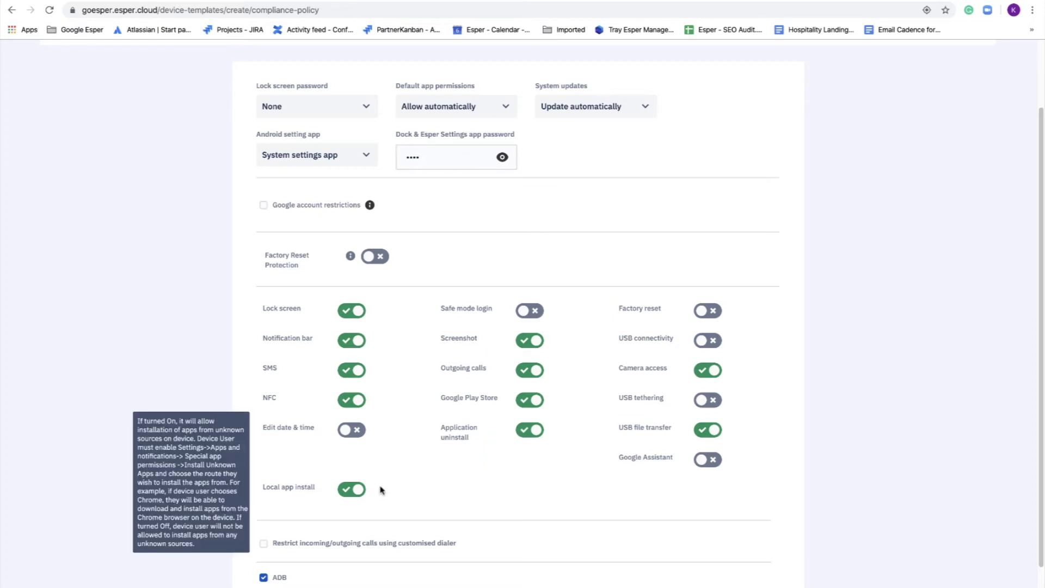
pyautogui.click(264, 544)
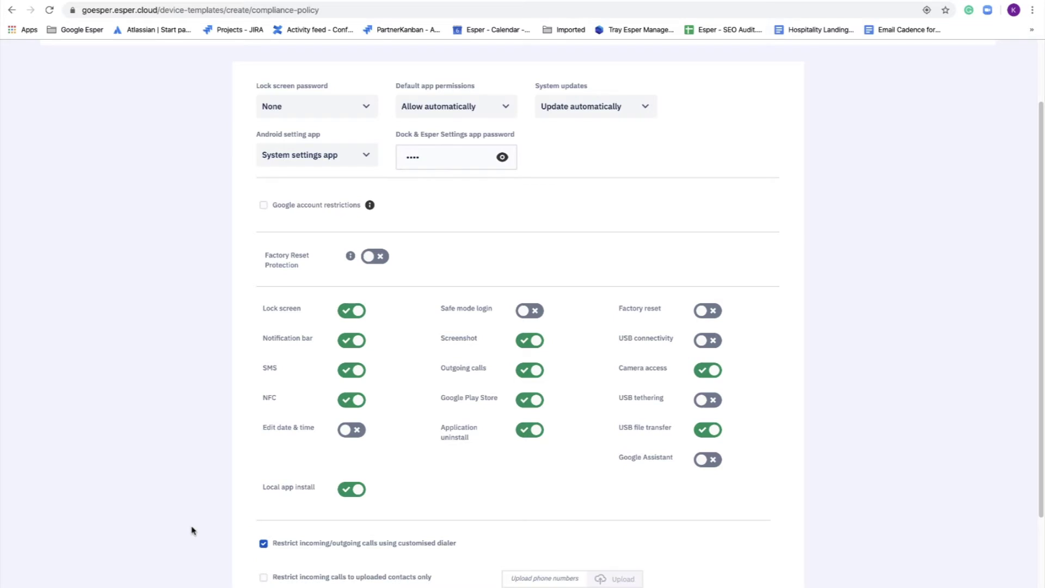
pyautogui.scroll(-3, 192, 531)
# Step: Remove the dialer restriction, allow factory reset, and turn off notification bar, lock screen, NFC, SMS
pyautogui.click(264, 390)
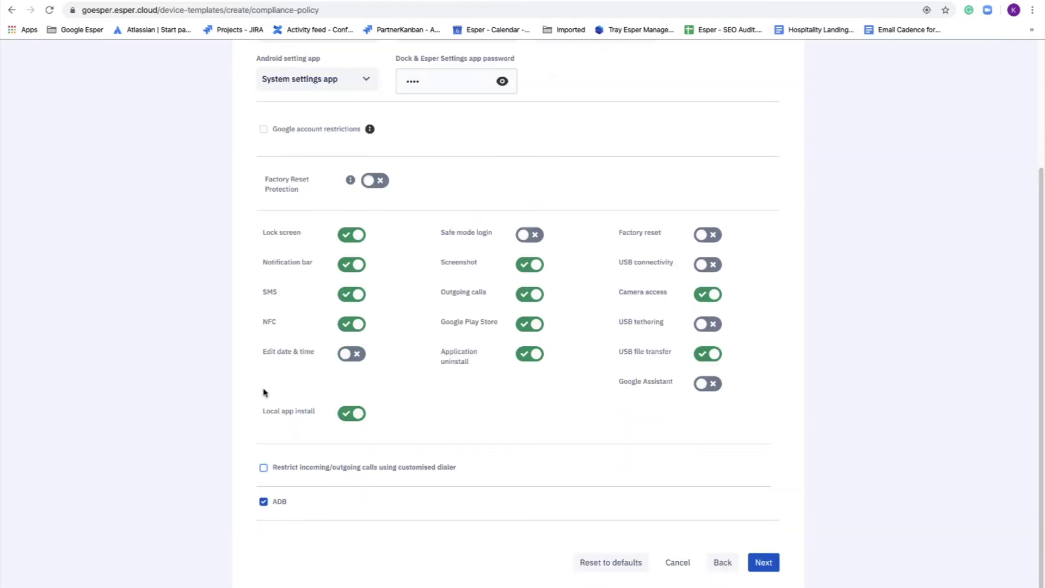
pyautogui.moveTo(305, 509)
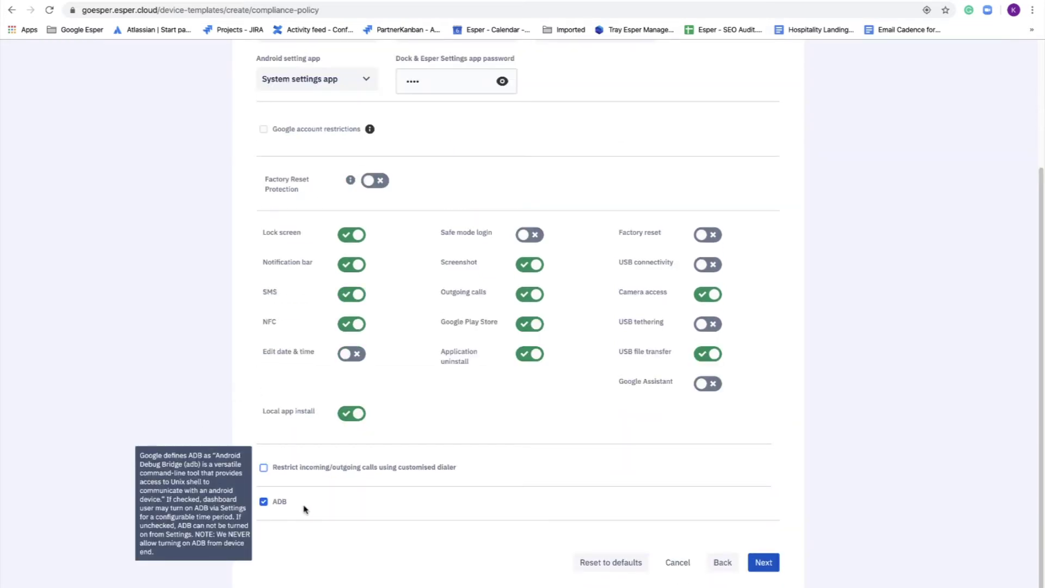
pyautogui.click(717, 240)
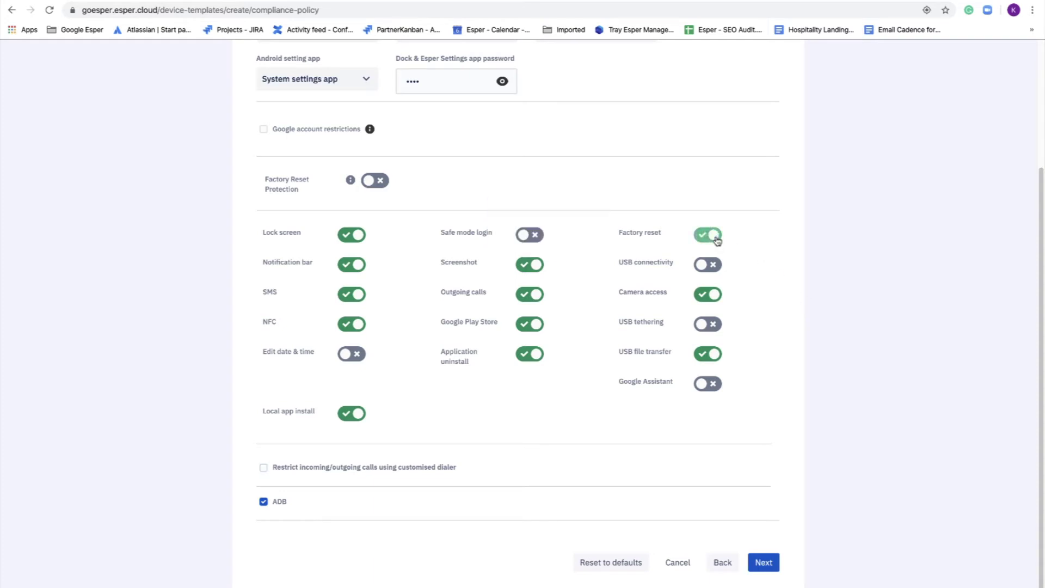
pyautogui.click(345, 266)
pyautogui.click(350, 235)
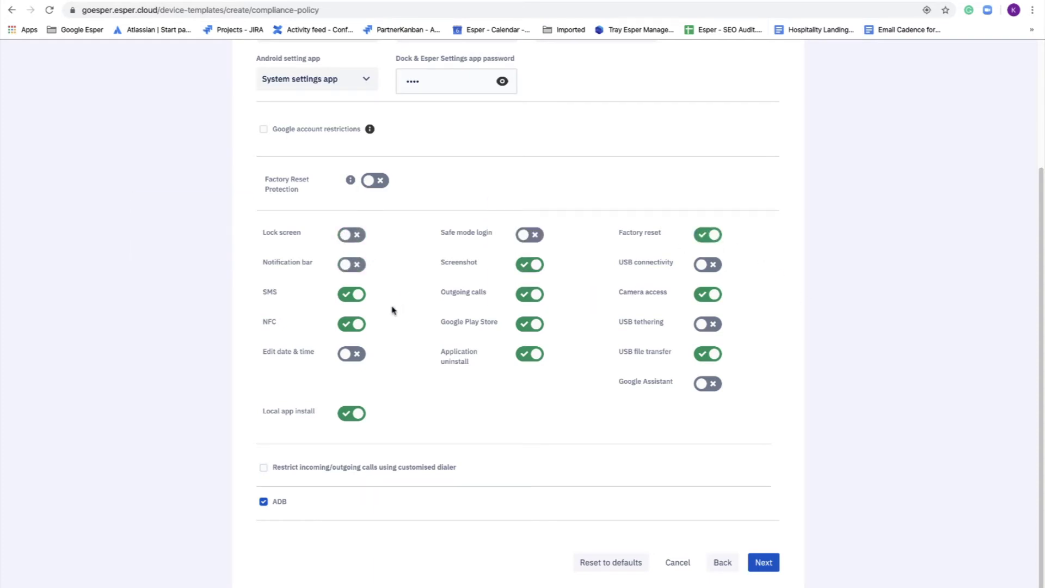
pyautogui.click(349, 325)
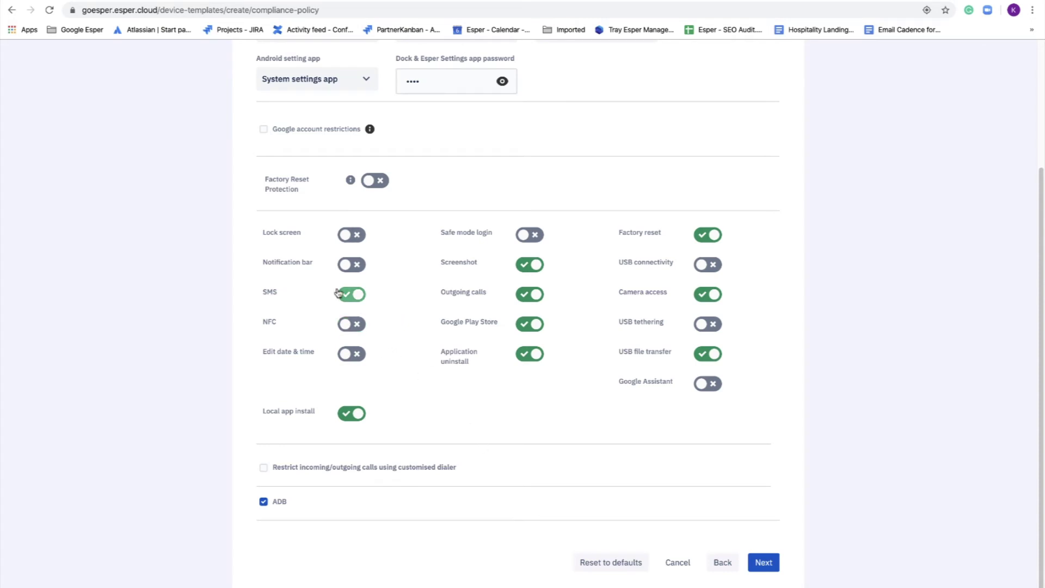
pyautogui.click(343, 294)
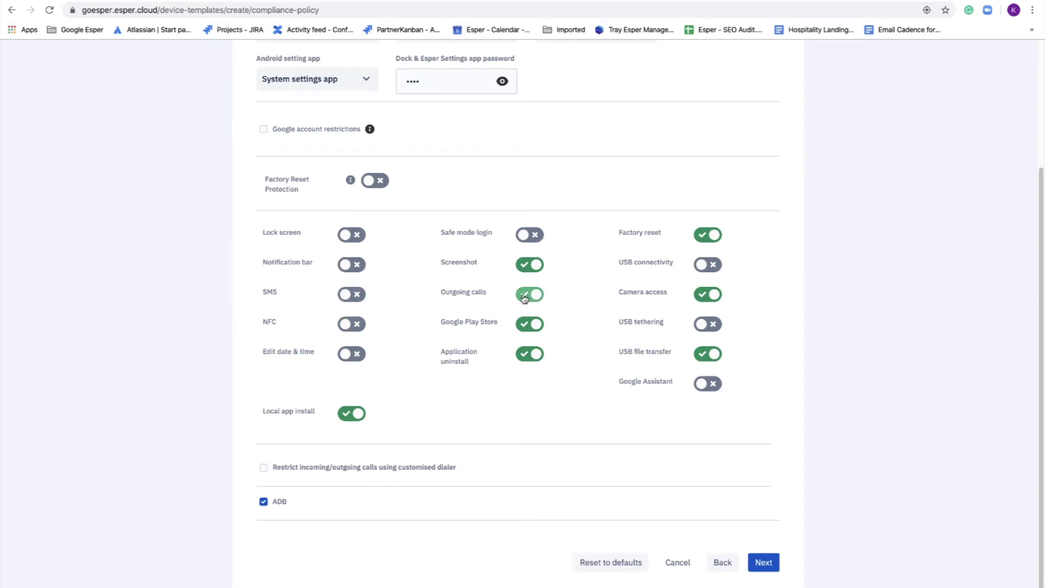
# Step: Turn off outgoing calls, Play Store, app uninstall and screenshots, then continue to Apps
pyautogui.click(525, 295)
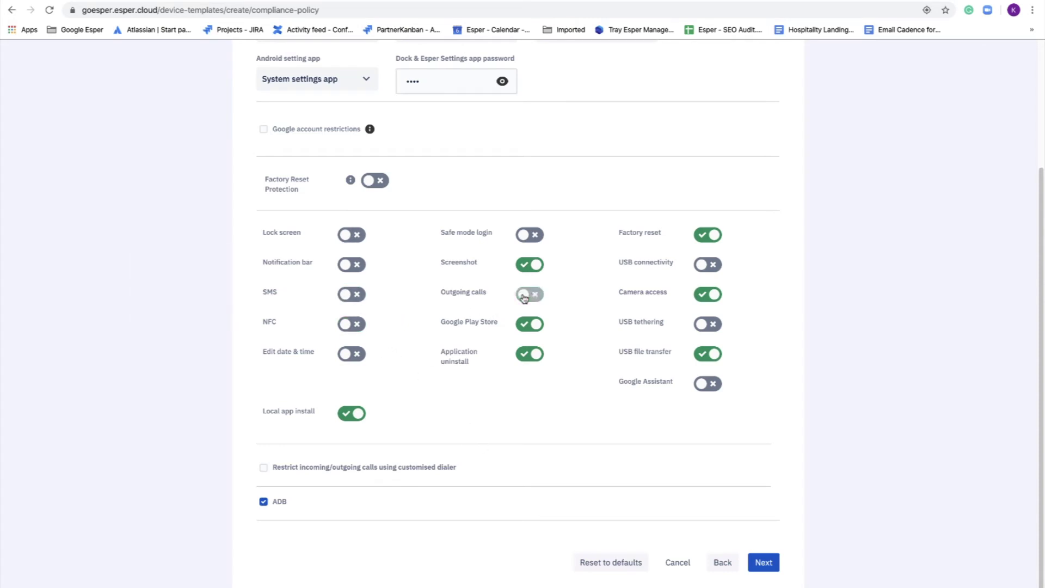
pyautogui.click(525, 325)
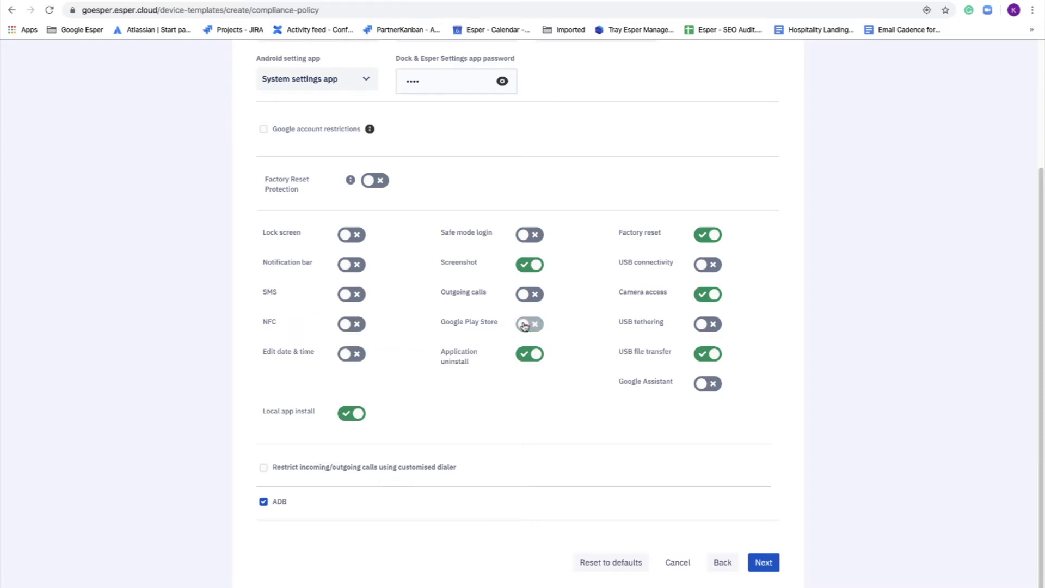
pyautogui.click(526, 355)
pyautogui.click(524, 265)
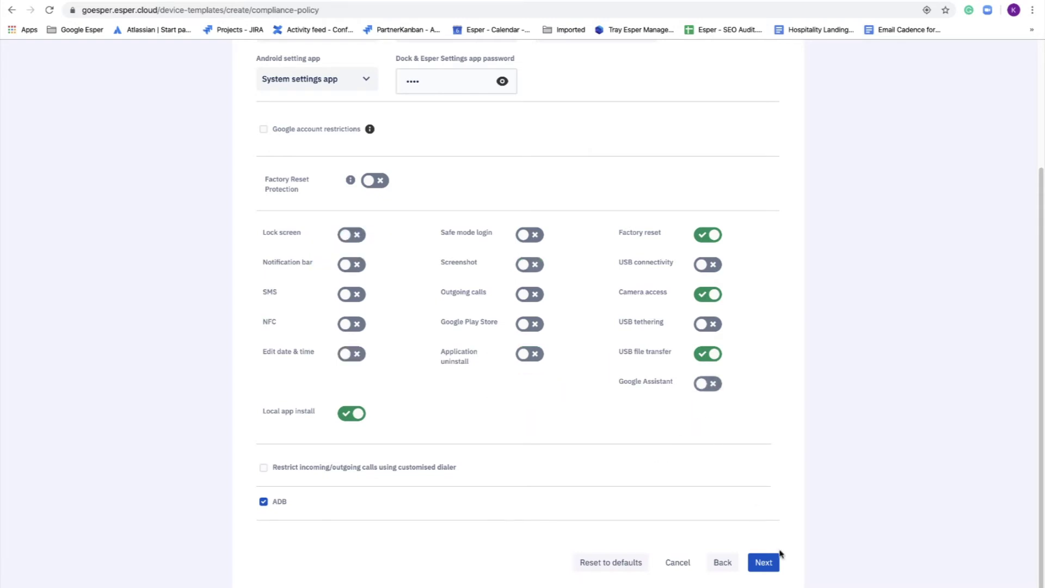
pyautogui.click(768, 563)
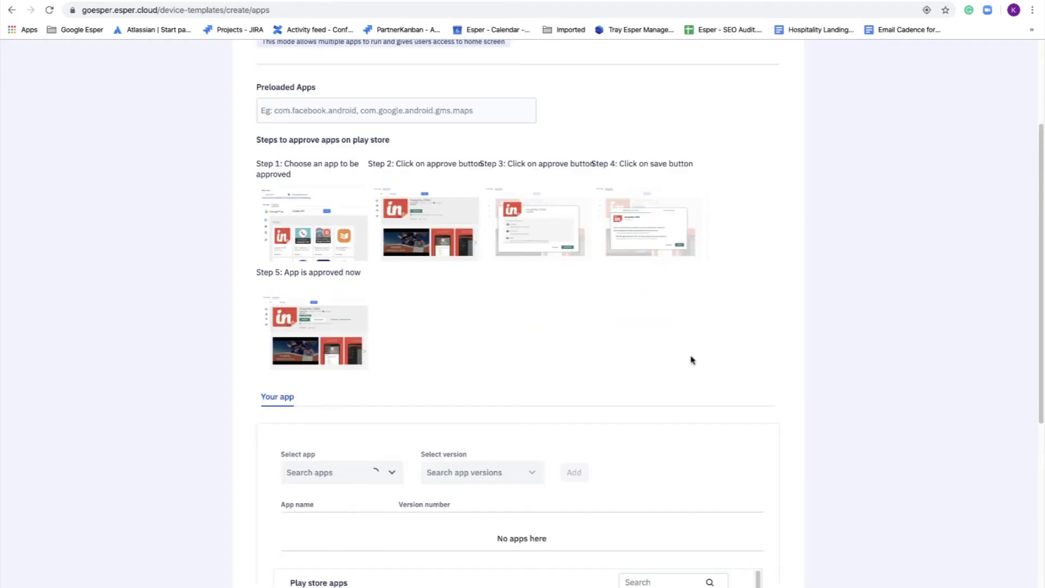
# Step: Switch the template to Kiosk mode and enter com.android.chrome as a preloaded app
pyautogui.scroll(3, 691, 360)
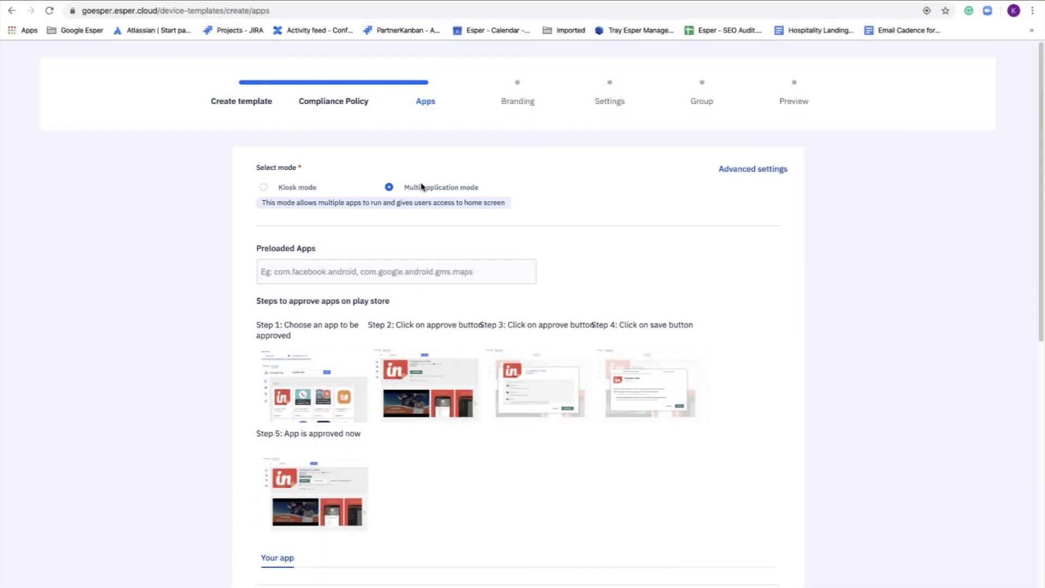
pyautogui.click(265, 188)
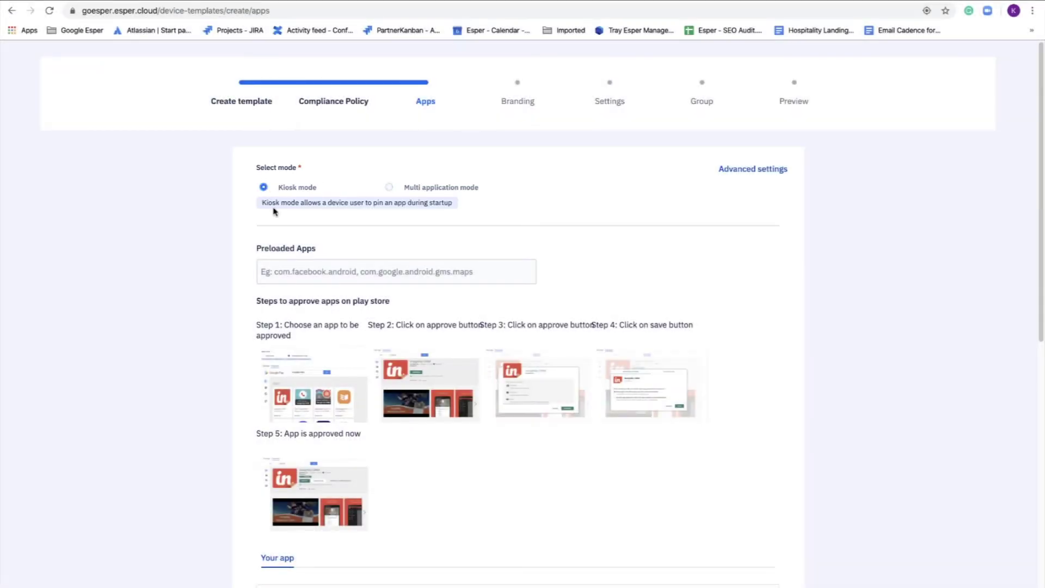
pyautogui.click(288, 270)
pyautogui.write('com.')
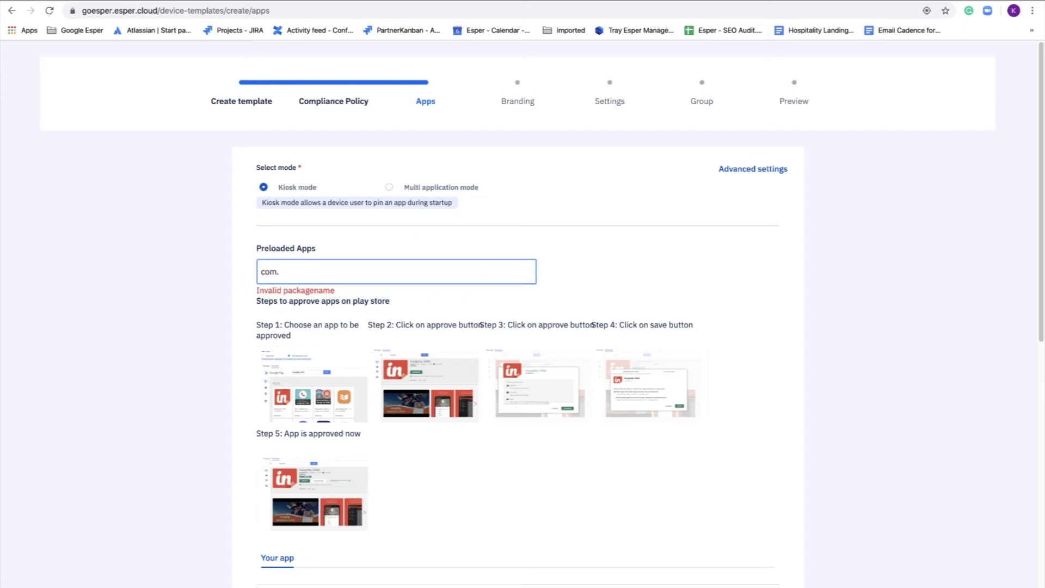
pyautogui.write('androi')
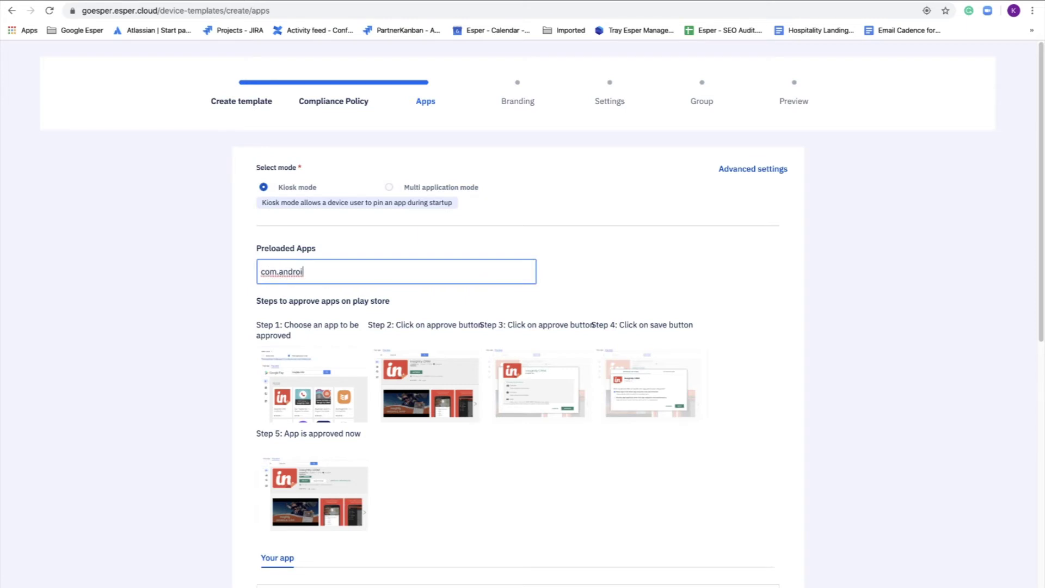
pyautogui.write('d.chrome')
pyautogui.scroll(-1, 359, 438)
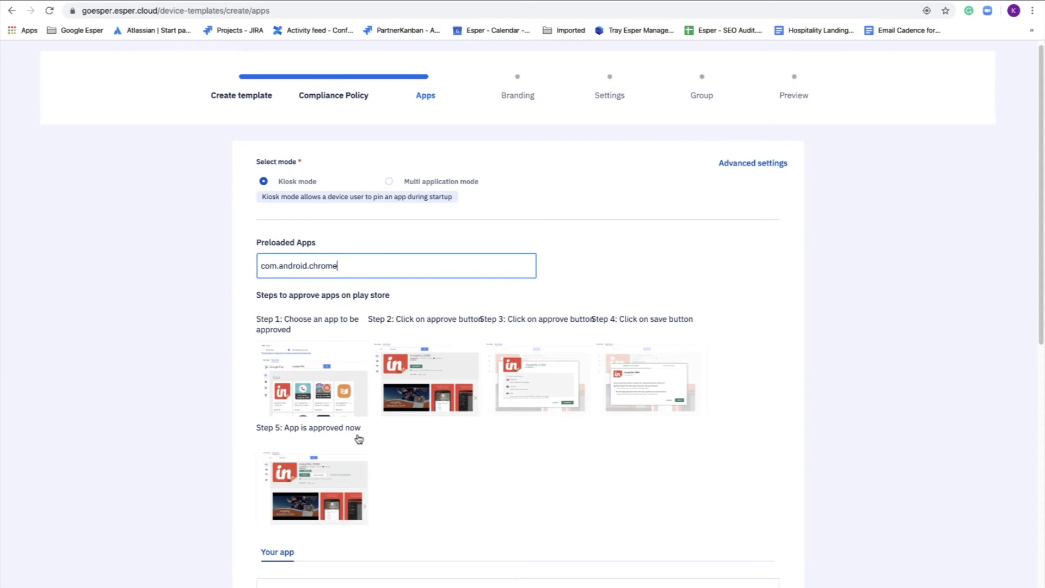
pyautogui.scroll(-5, 359, 439)
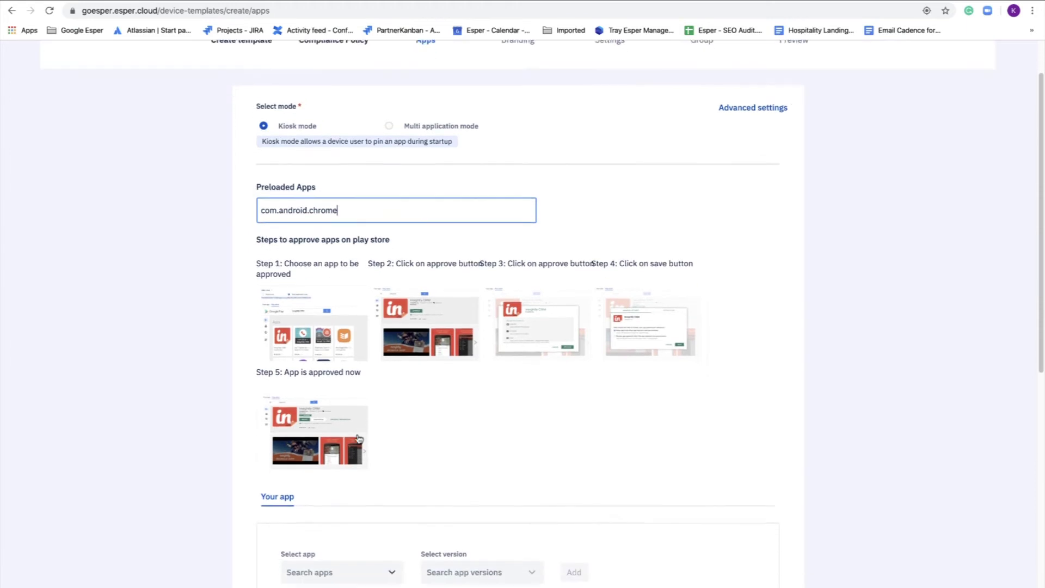
pyautogui.scroll(-5, 359, 439)
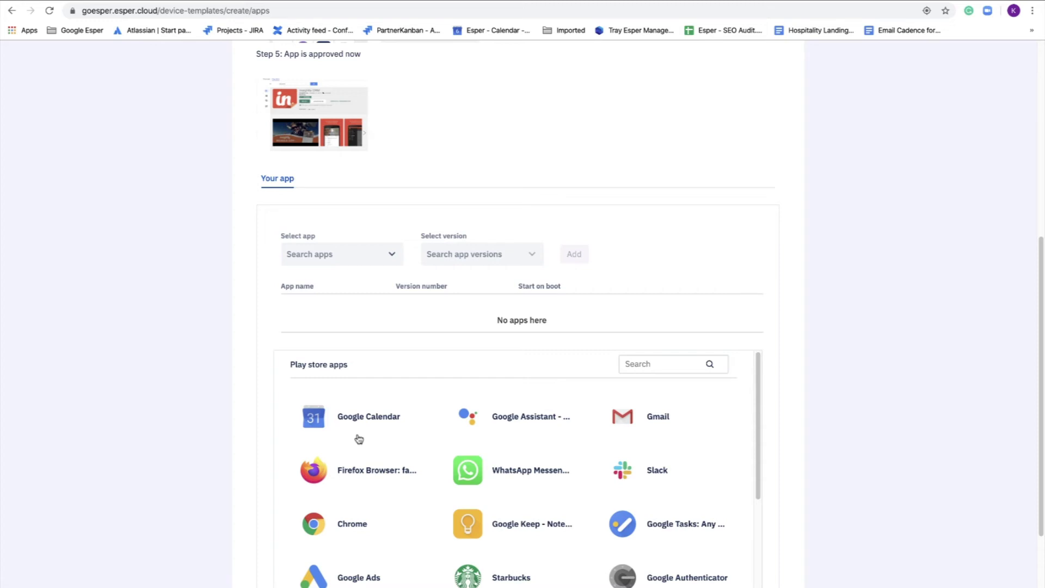
# Step: Add Slack at its current Play Store version to the template's apps
pyautogui.scroll(-2, 360, 441)
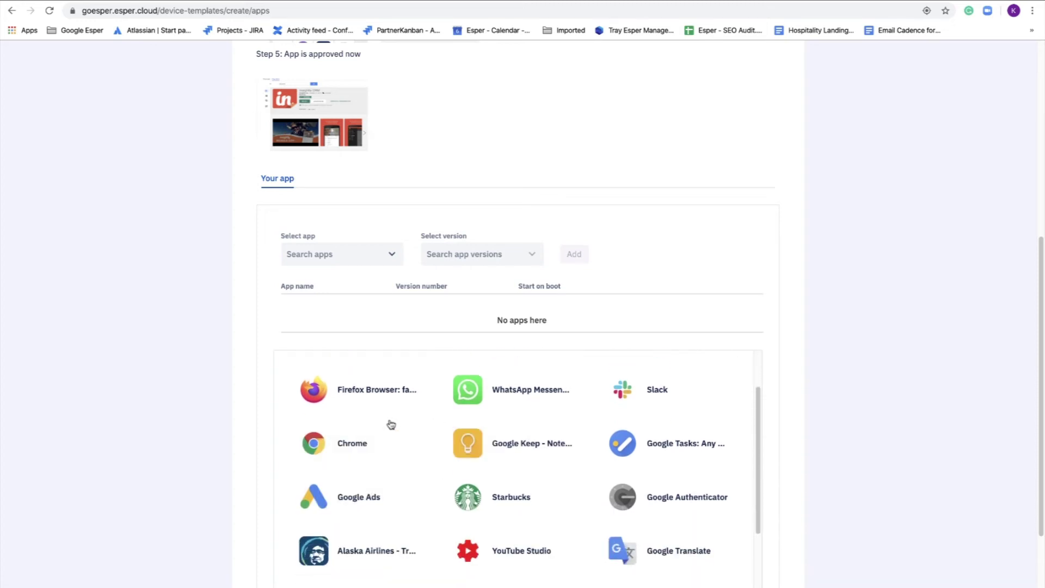
pyautogui.scroll(2, 428, 485)
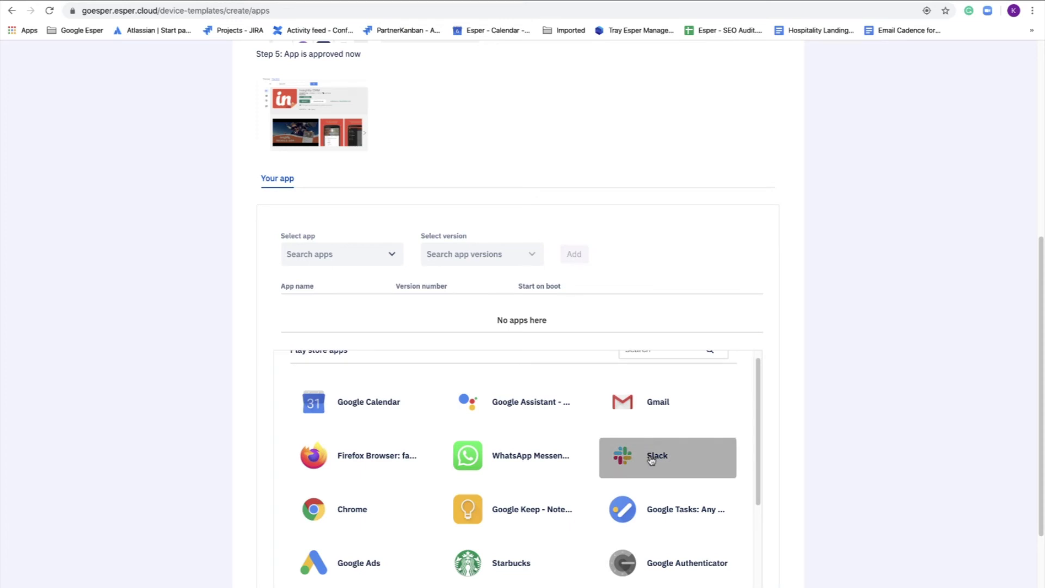
pyautogui.click(652, 461)
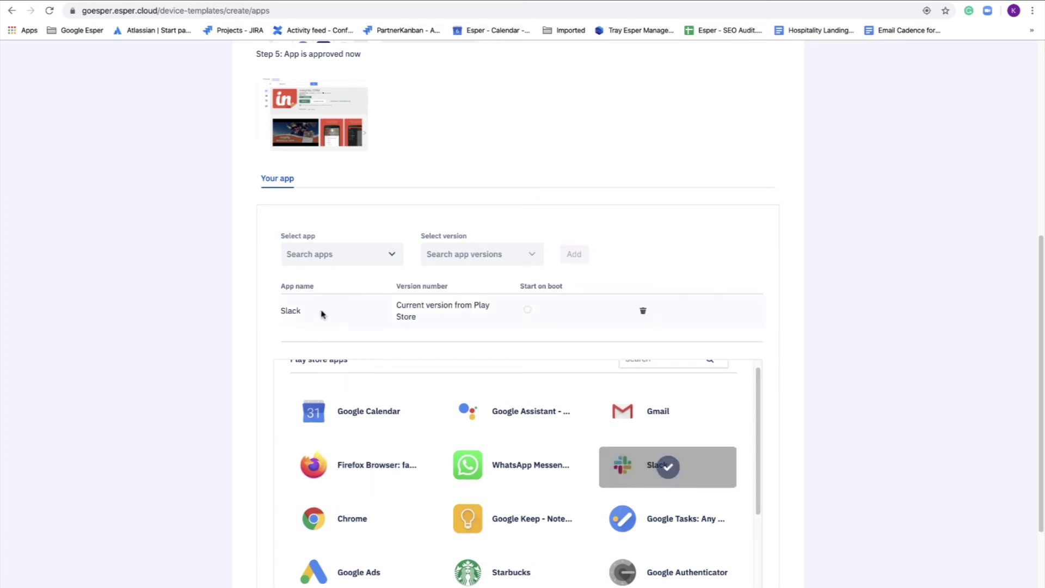
pyautogui.click(390, 254)
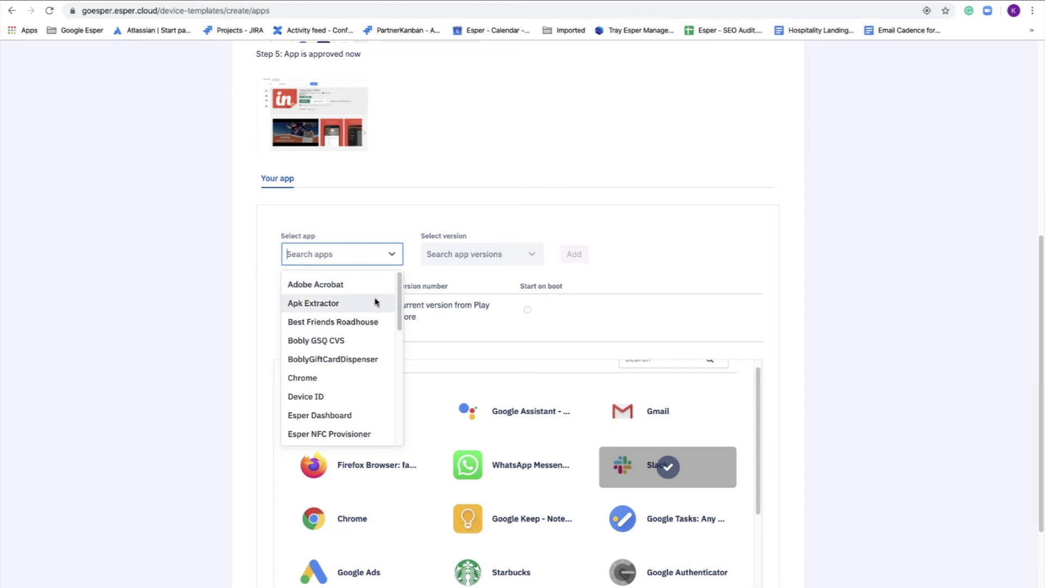
# Step: Add Device ID version 1.3.2 from the uploaded apps to the template
pyautogui.scroll(-1, 366, 337)
pyautogui.click(355, 353)
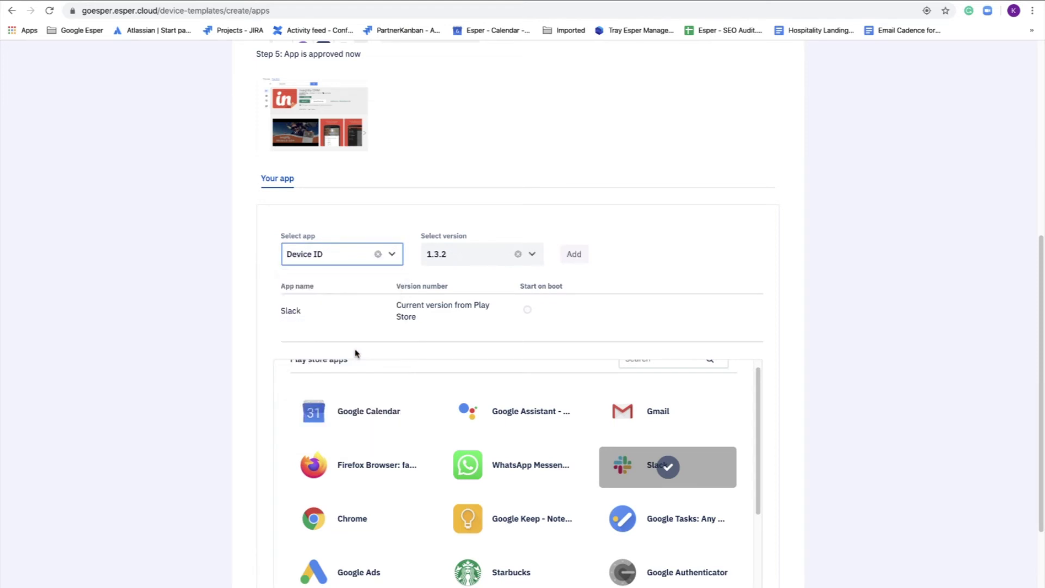
pyautogui.click(571, 258)
pyautogui.click(391, 254)
# Step: Add EsperSampleKioskApp 1.3, set it to start on boot, and continue to Branding
pyautogui.scroll(-2, 354, 395)
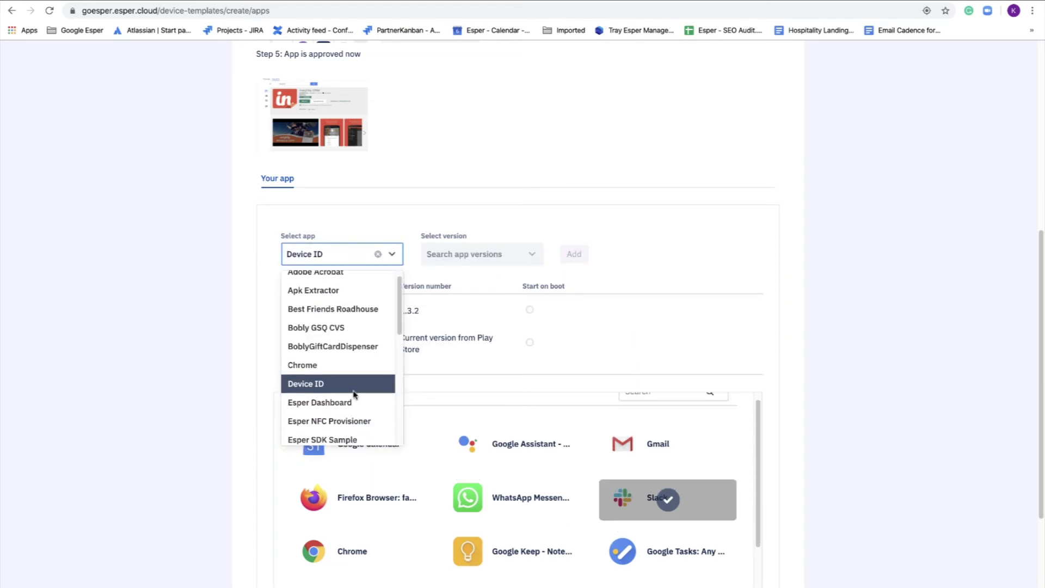
pyautogui.scroll(-3, 354, 396)
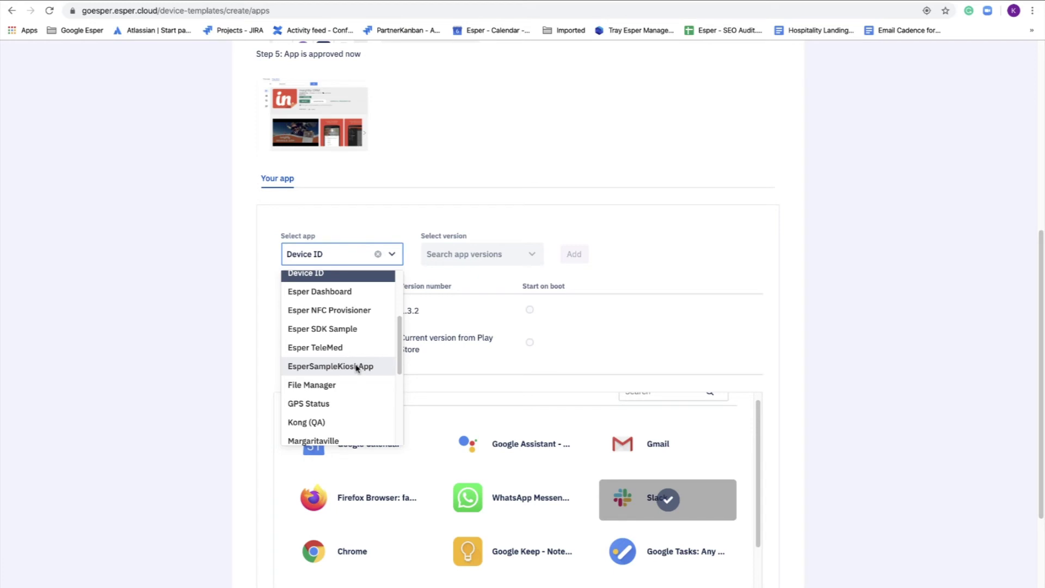
pyautogui.click(357, 367)
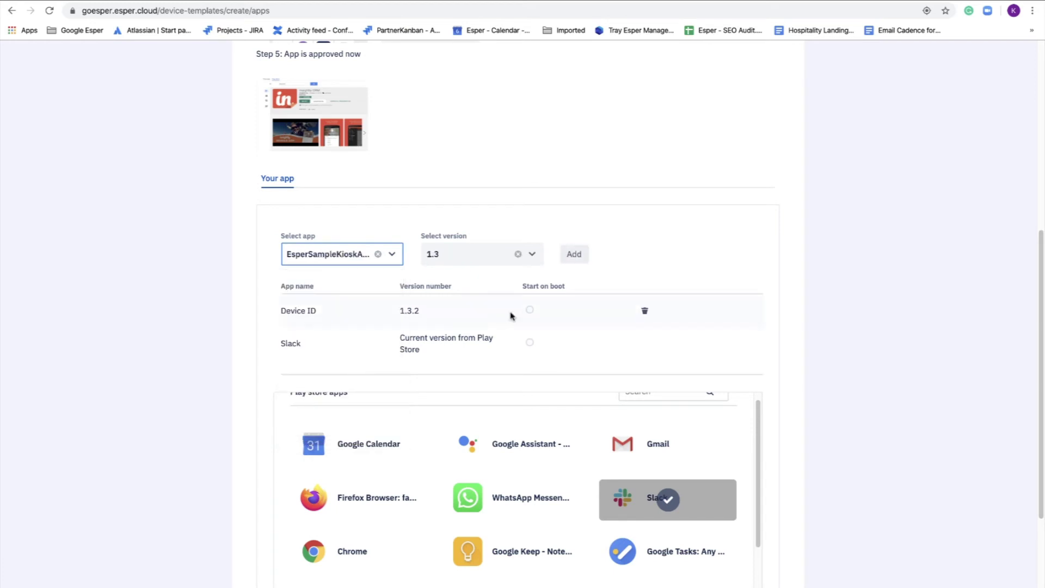
pyautogui.click(584, 256)
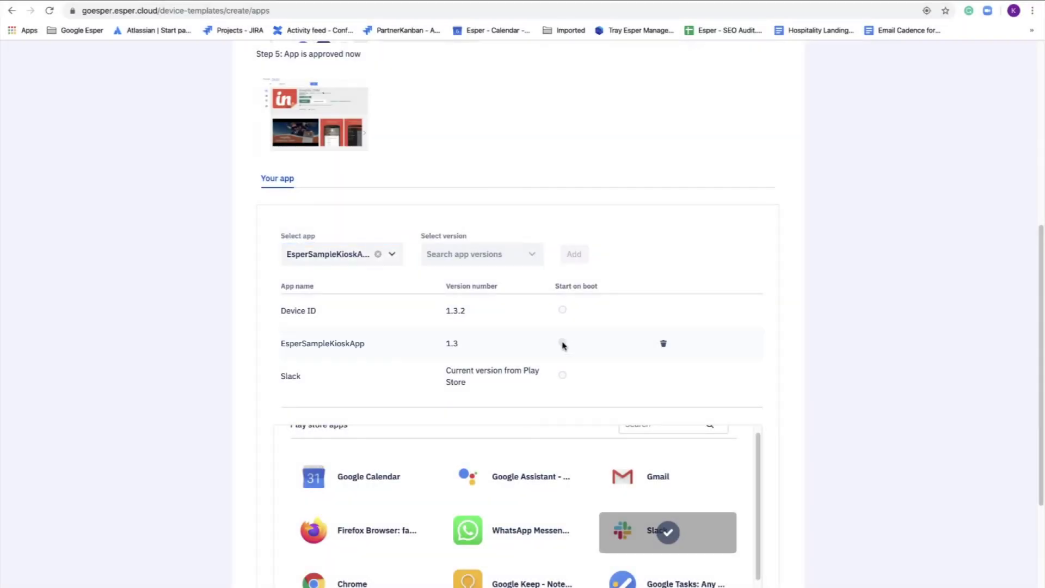
pyautogui.click(563, 343)
pyautogui.scroll(-3, 839, 469)
pyautogui.scroll(-2, 839, 469)
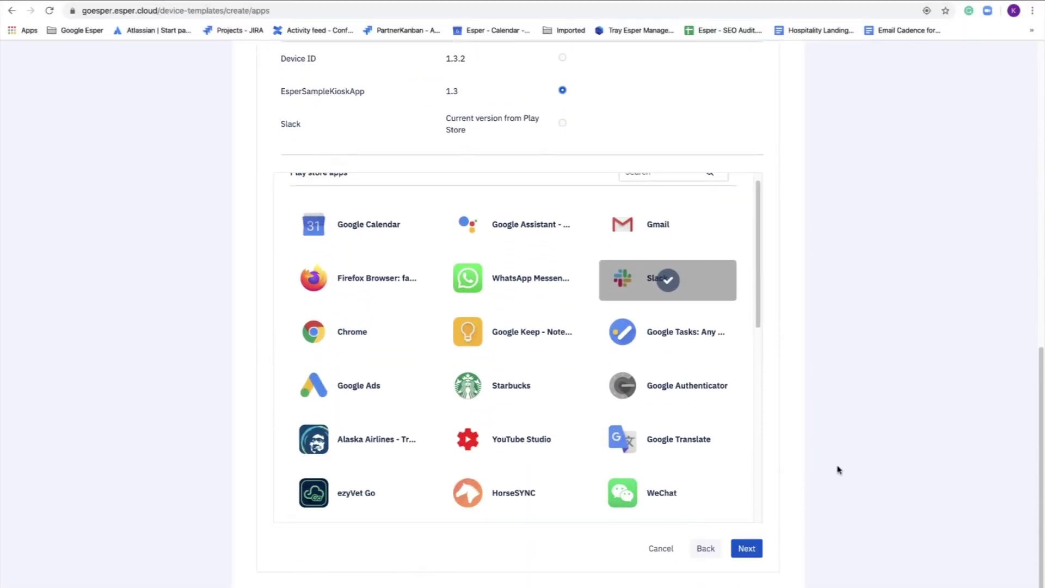
pyautogui.click(747, 548)
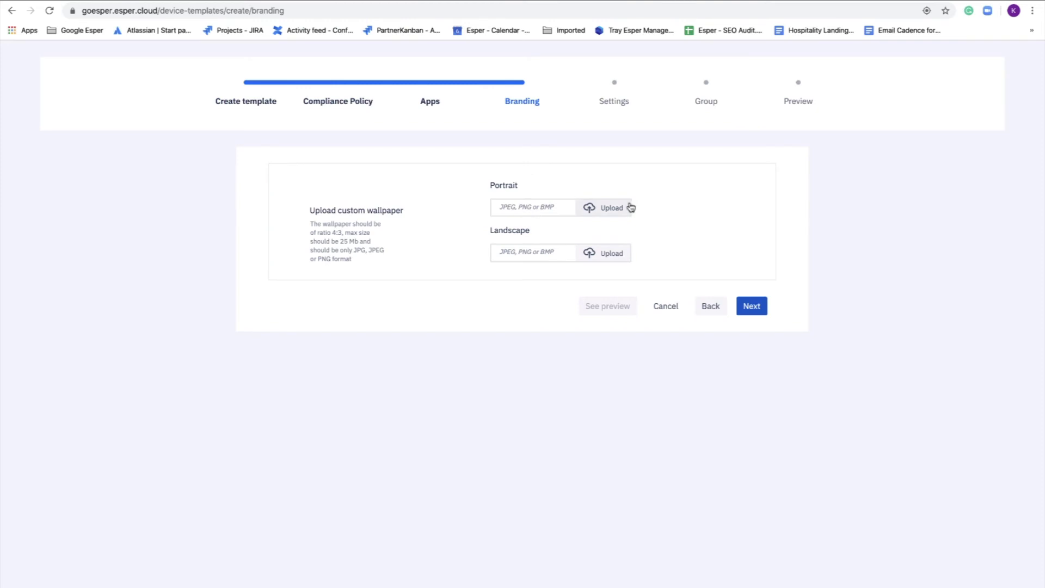
# Step: Cancel the portrait wallpaper upload and proceed to the Settings step without a wallpaper
pyautogui.click(616, 214)
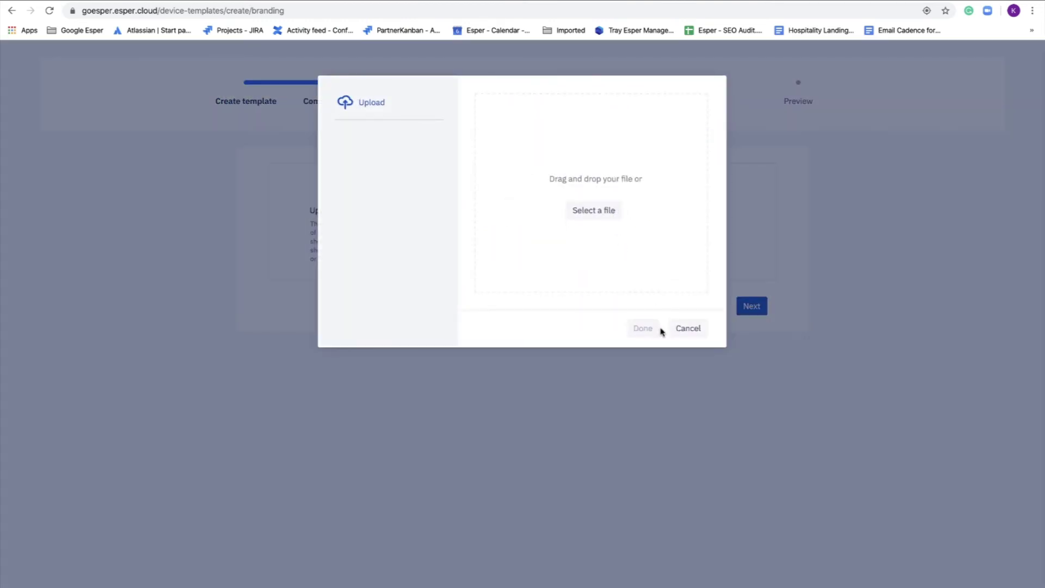
pyautogui.click(681, 328)
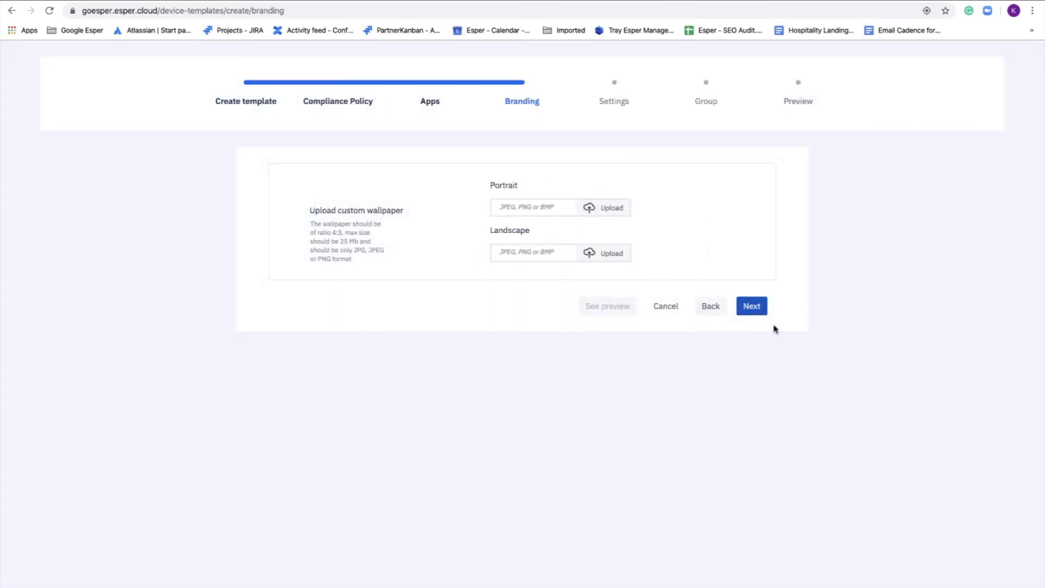
pyautogui.click(752, 306)
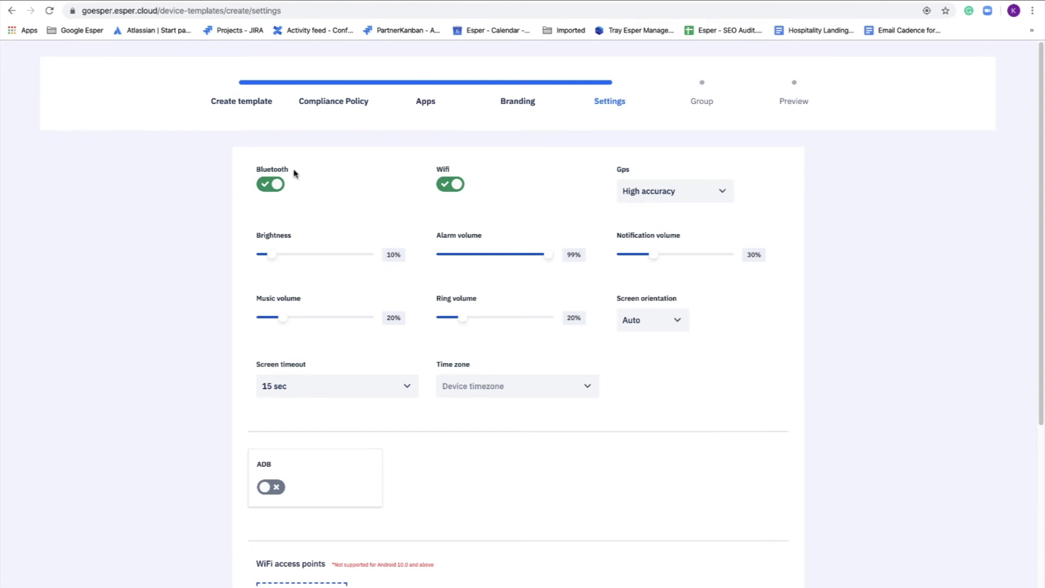
# Step: Set brightness to 85%, alarm volume to 51%, Portrait orientation and Never screen timeout
pyautogui.moveTo(292, 177)
pyautogui.moveTo(459, 168)
pyautogui.moveTo(271, 255); pyautogui.dragTo(333, 259)
pyautogui.moveTo(548, 254); pyautogui.dragTo(497, 254)
pyautogui.click(686, 326)
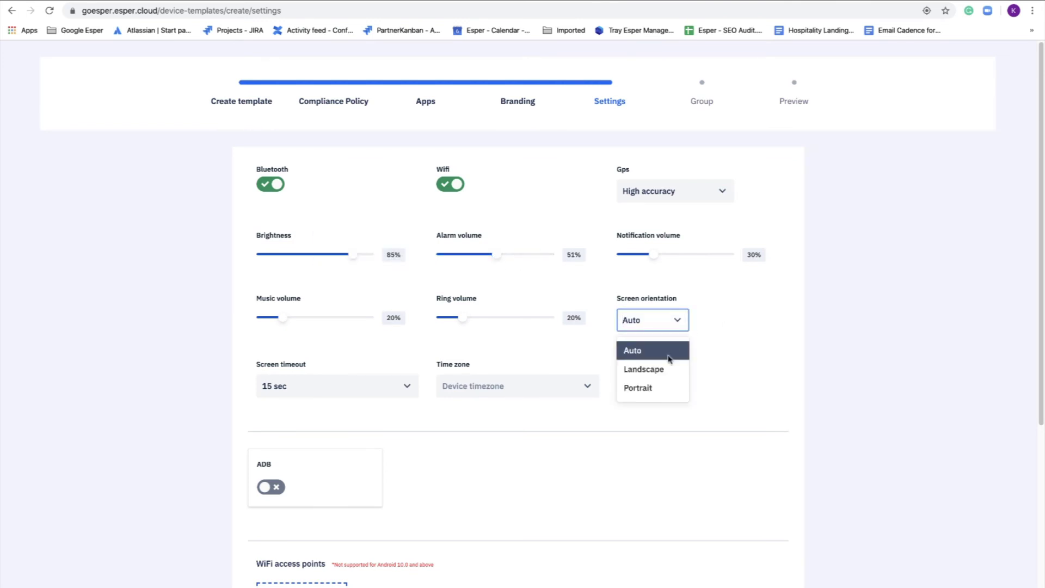
pyautogui.click(662, 390)
pyautogui.click(402, 386)
pyautogui.scroll(-1, 305, 539)
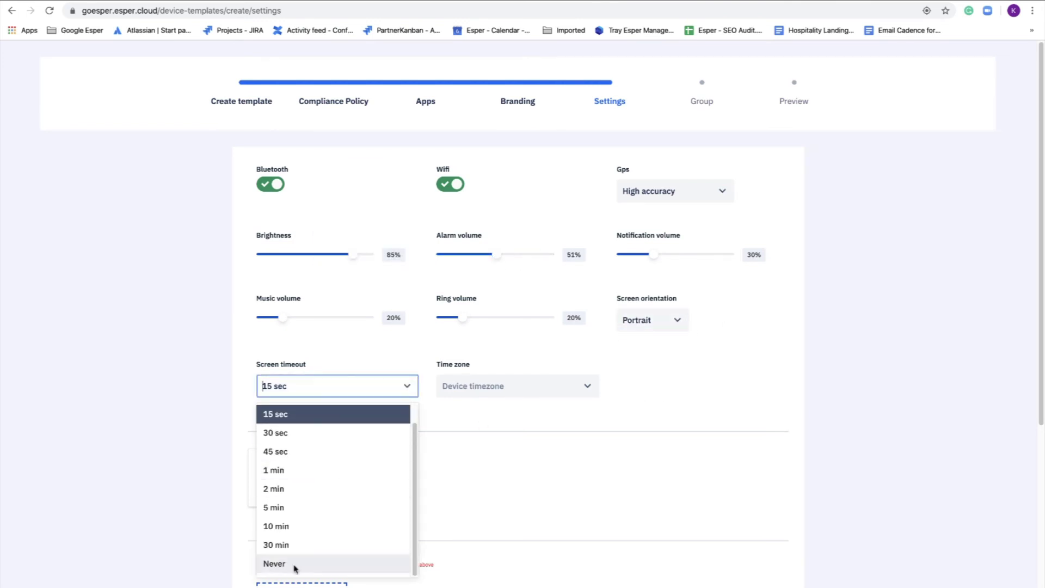
pyautogui.click(294, 565)
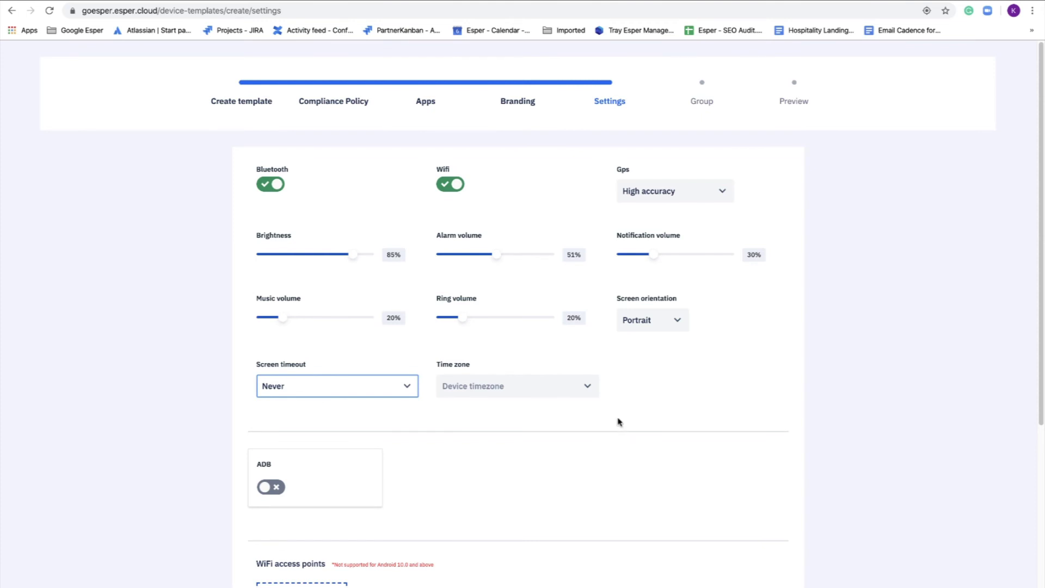
# Step: Turn on ADB with a 1 hour duration
pyautogui.scroll(-2, 510, 454)
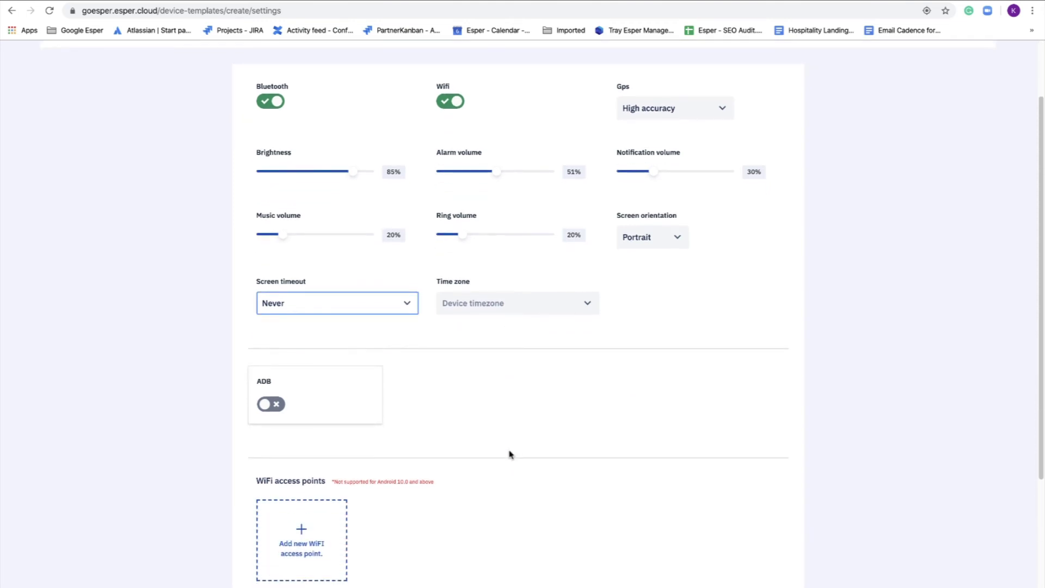
pyautogui.scroll(-1, 510, 454)
pyautogui.click(279, 330)
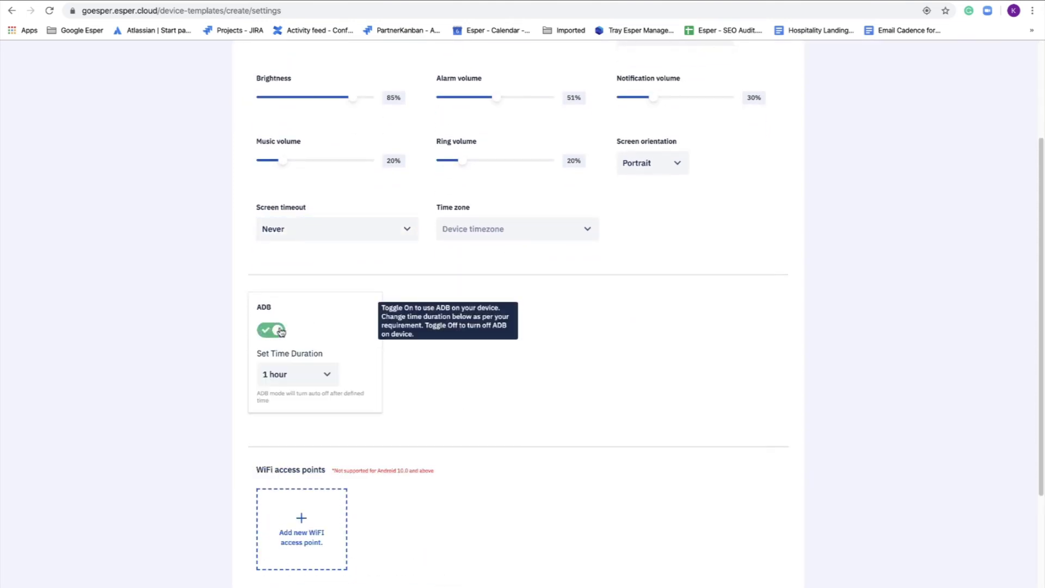
pyautogui.click(323, 378)
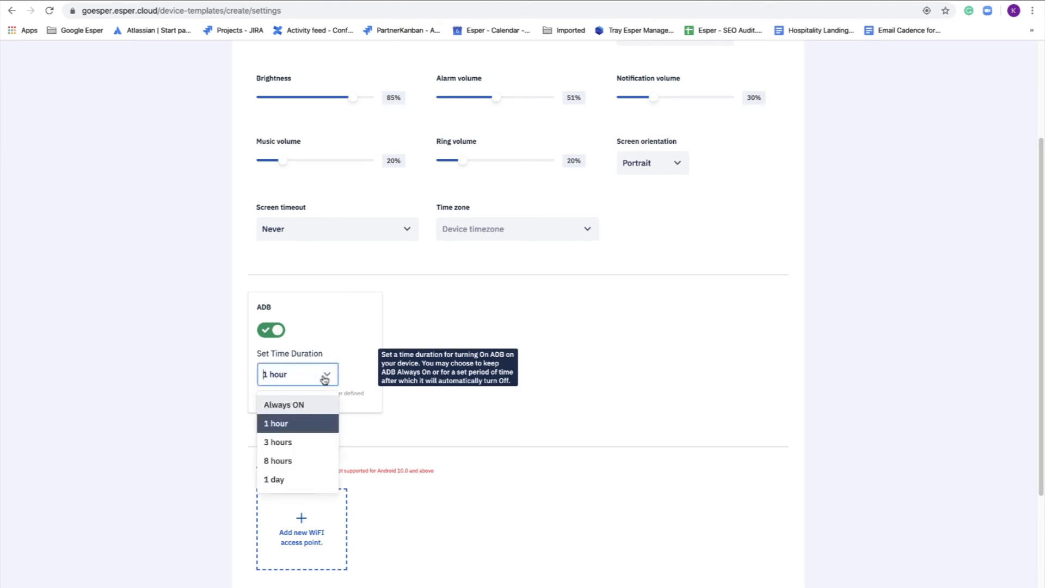
pyautogui.click(204, 425)
pyautogui.scroll(-5, 192, 479)
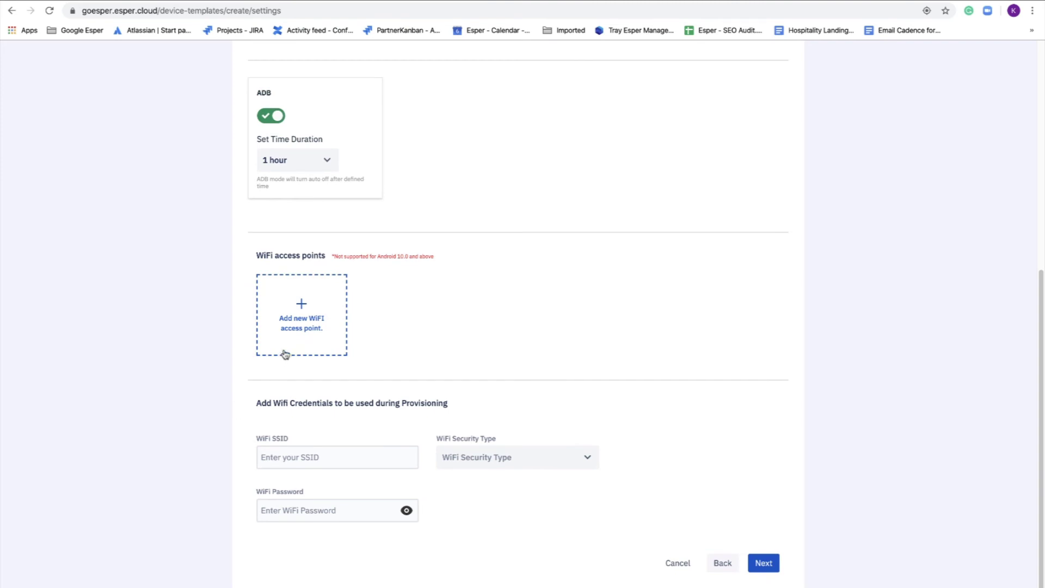
# Step: Skip adding a Wi-Fi access point, cancelling the form, and advance to the Group step
pyautogui.click(305, 323)
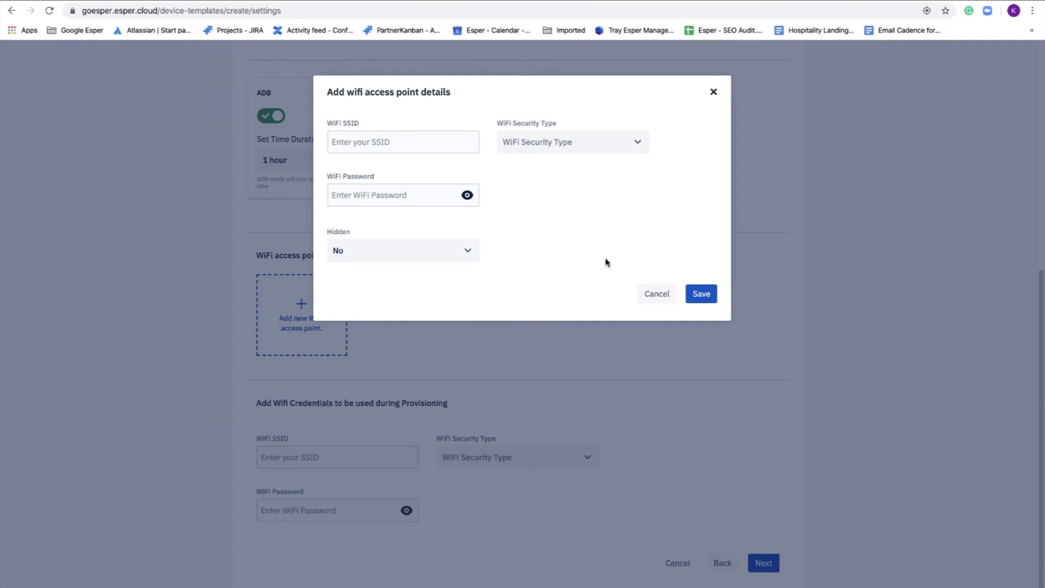
pyautogui.click(648, 292)
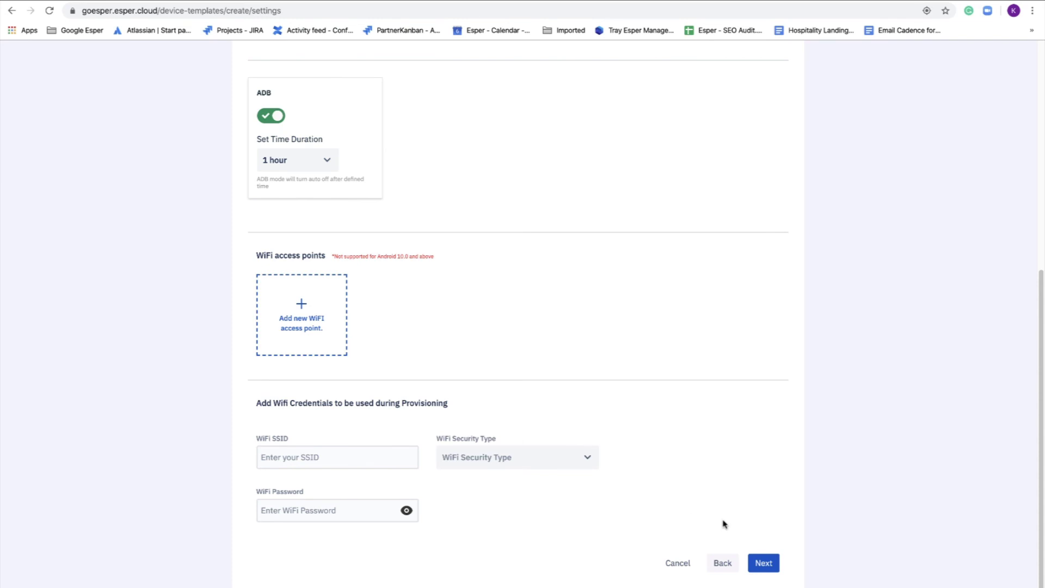
pyautogui.click(770, 564)
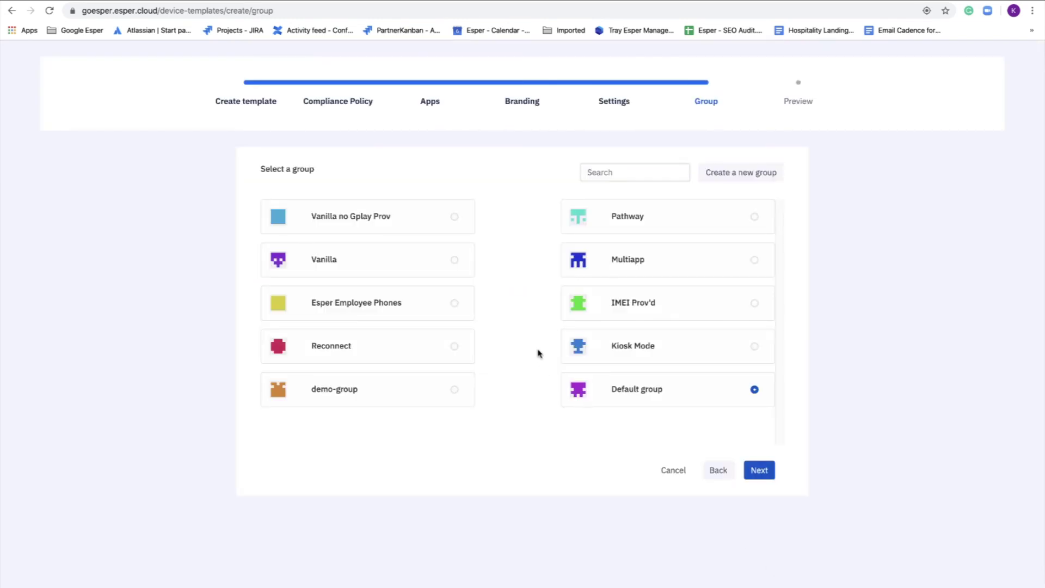
# Step: Create a device group named 'Inventory' for the template and proceed to the Preview
pyautogui.click(742, 177)
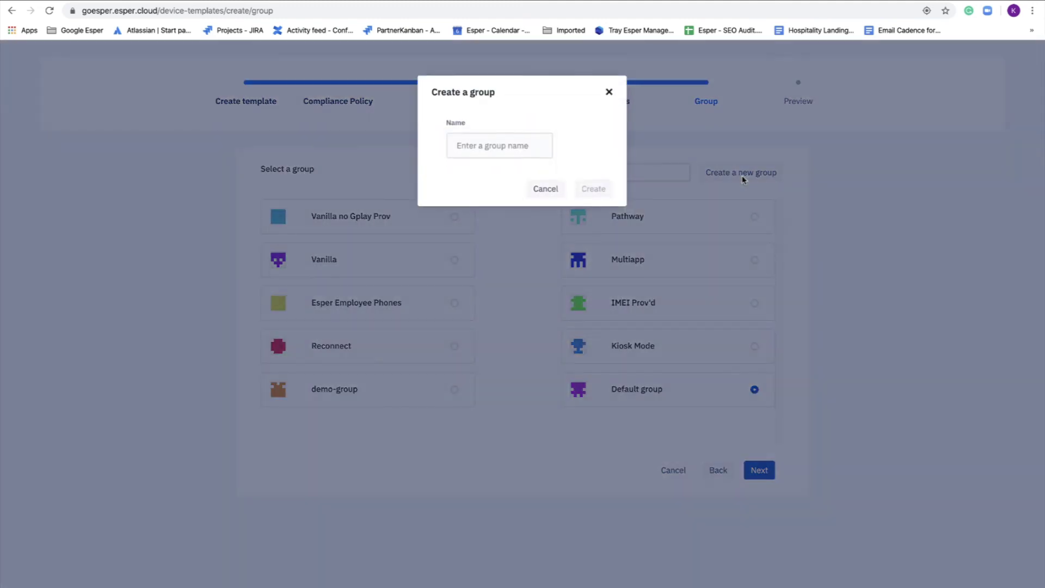
pyautogui.click(458, 145)
pyautogui.write('Inventory')
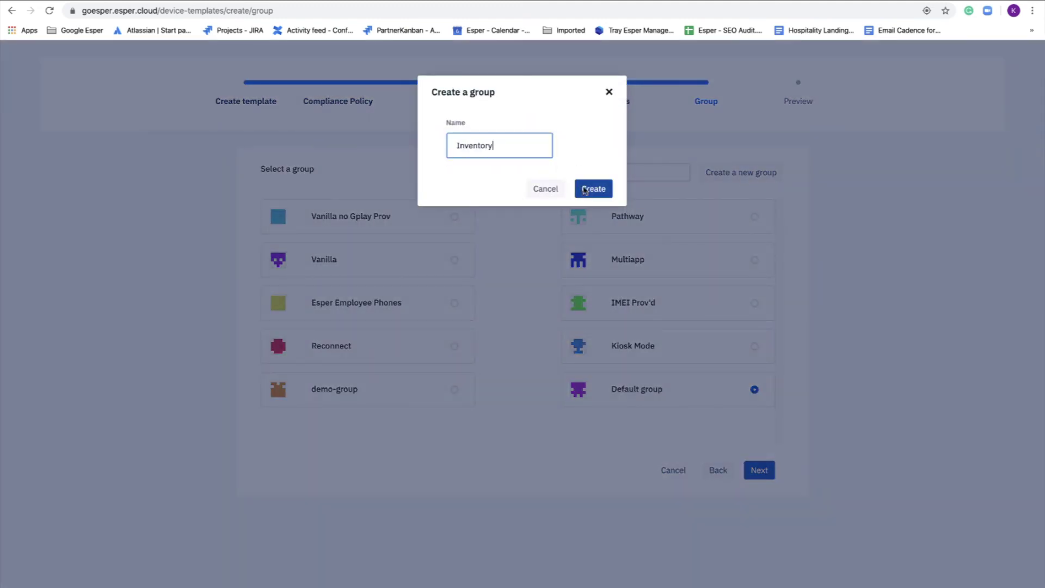
pyautogui.click(593, 187)
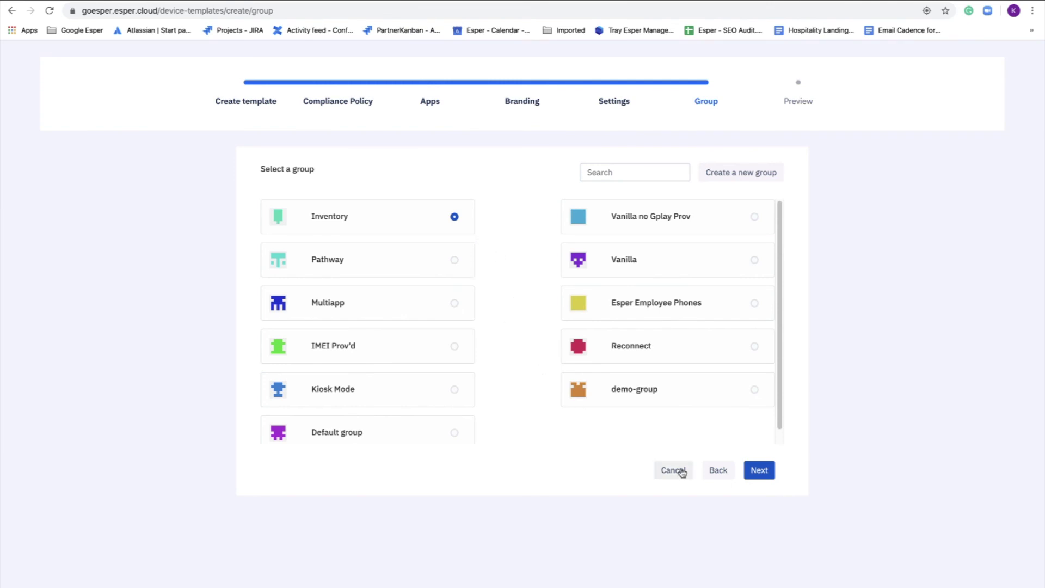
pyautogui.click(760, 472)
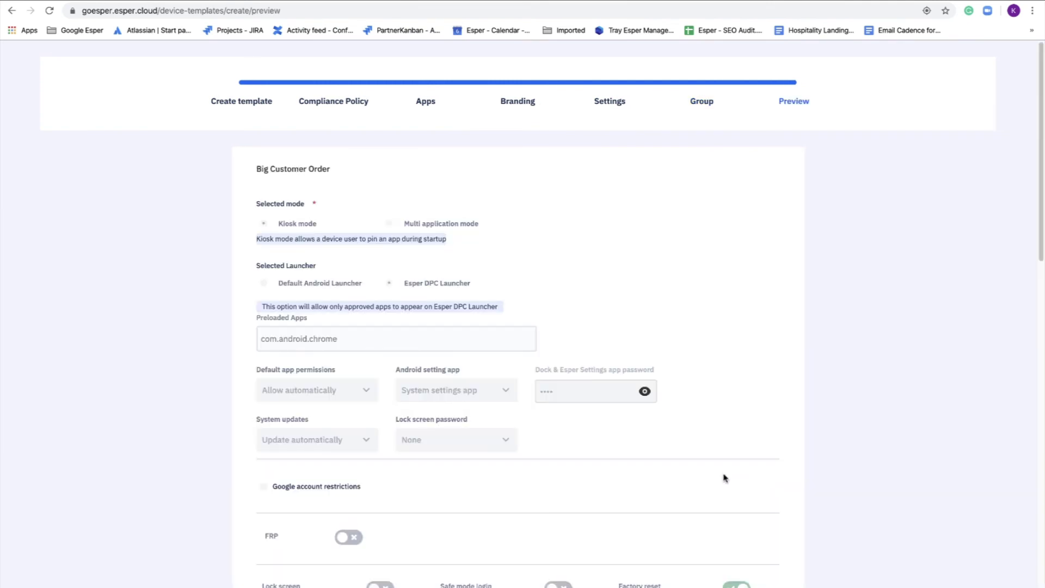
# Step: Review the Preview page and confirm saving the Big Customer Order template
pyautogui.scroll(-6, 725, 478)
pyautogui.scroll(-12, 724, 478)
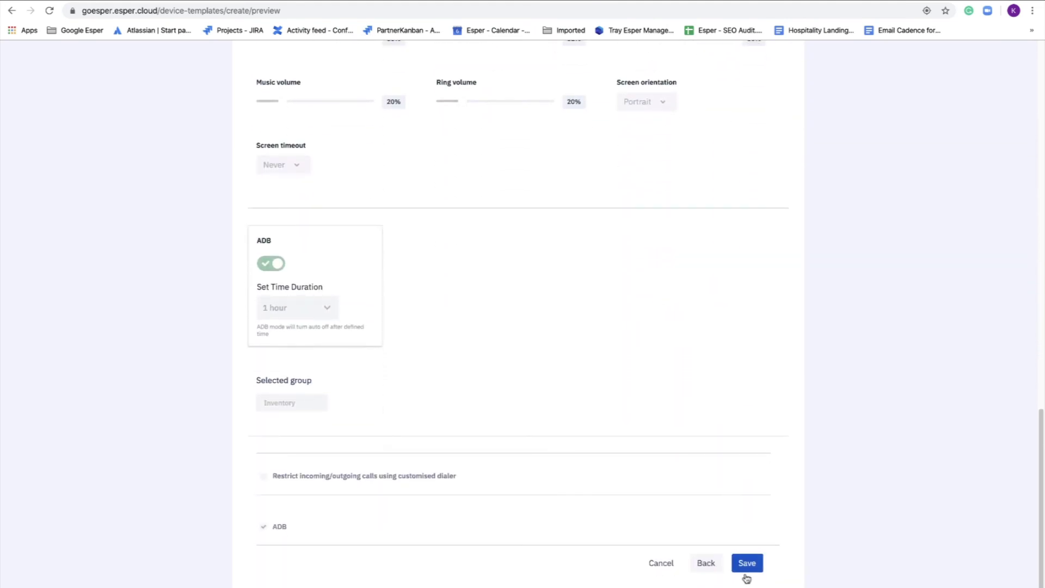
pyautogui.click(747, 564)
pyautogui.click(589, 151)
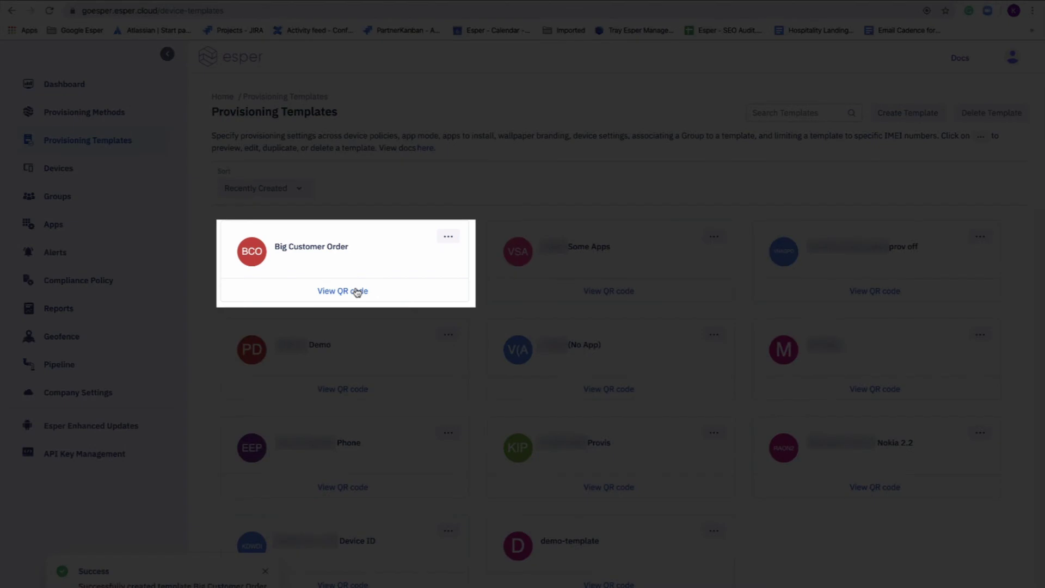
# Step: Show the Big Customer Order QR code, download its config file, then close the dialog
pyautogui.click(356, 291)
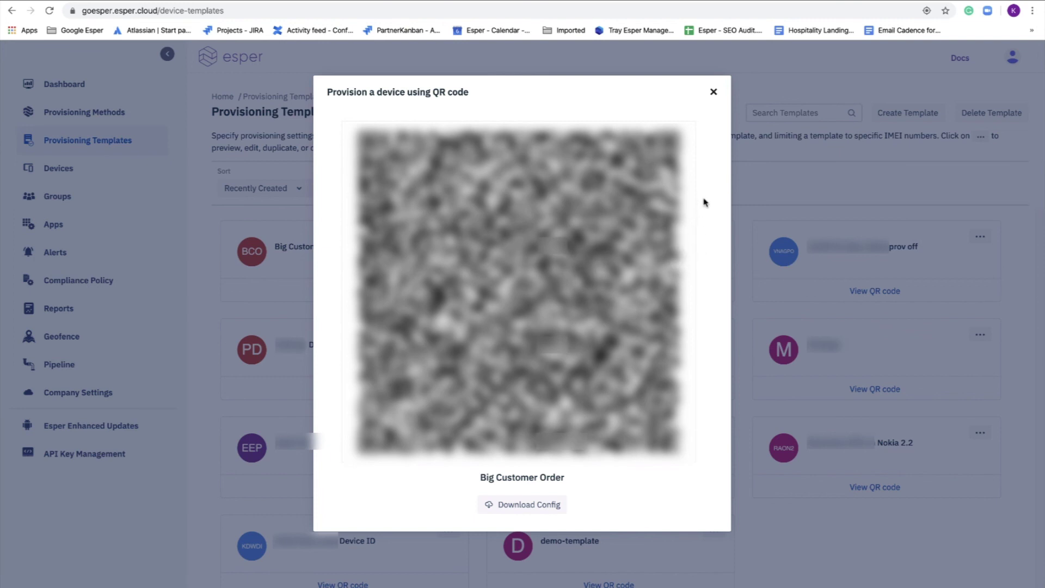
pyautogui.click(536, 512)
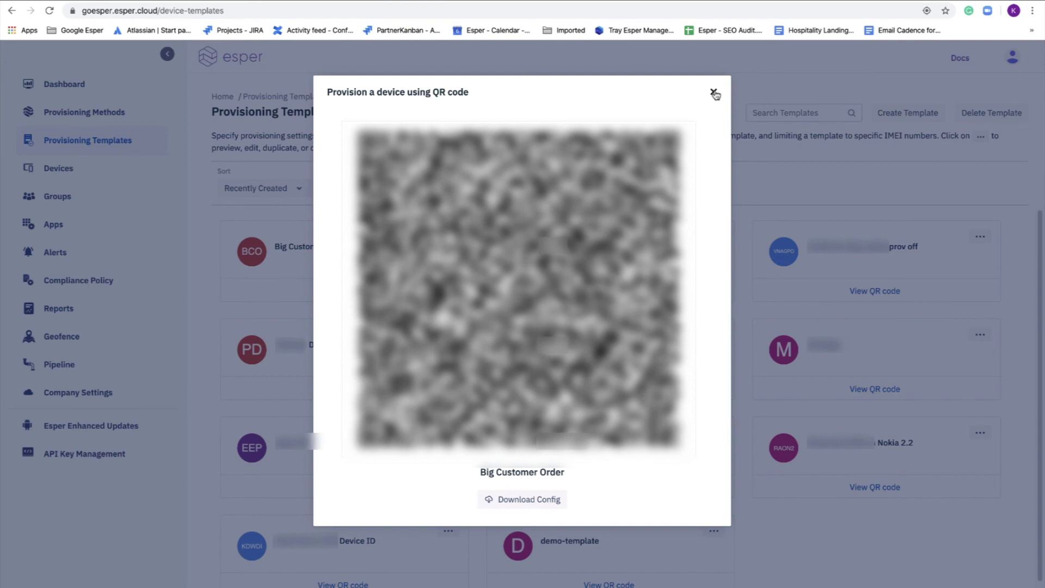
pyautogui.click(715, 93)
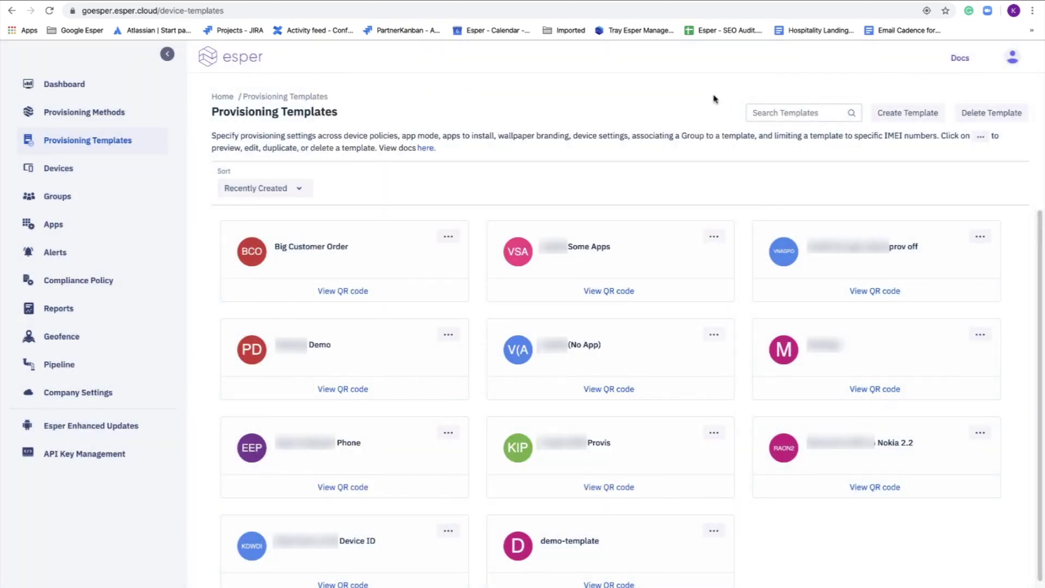